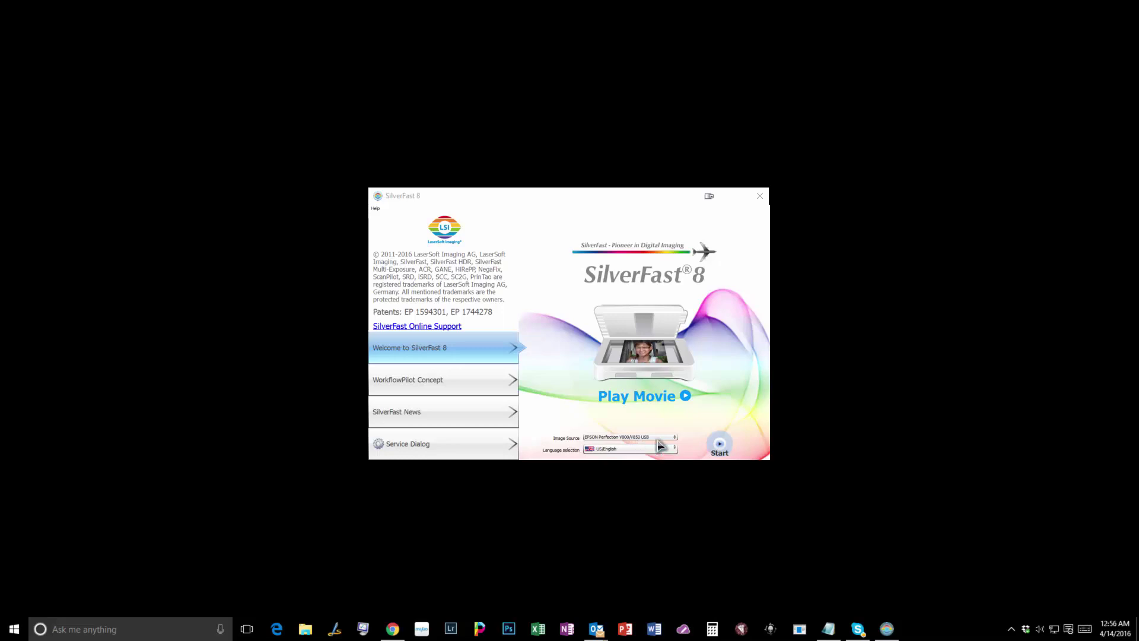
Step: Start the EPSON Perfection V800/V850 as image source and set the original type to Transparency
{"action": "left_click", "coordinate": [716, 444]}
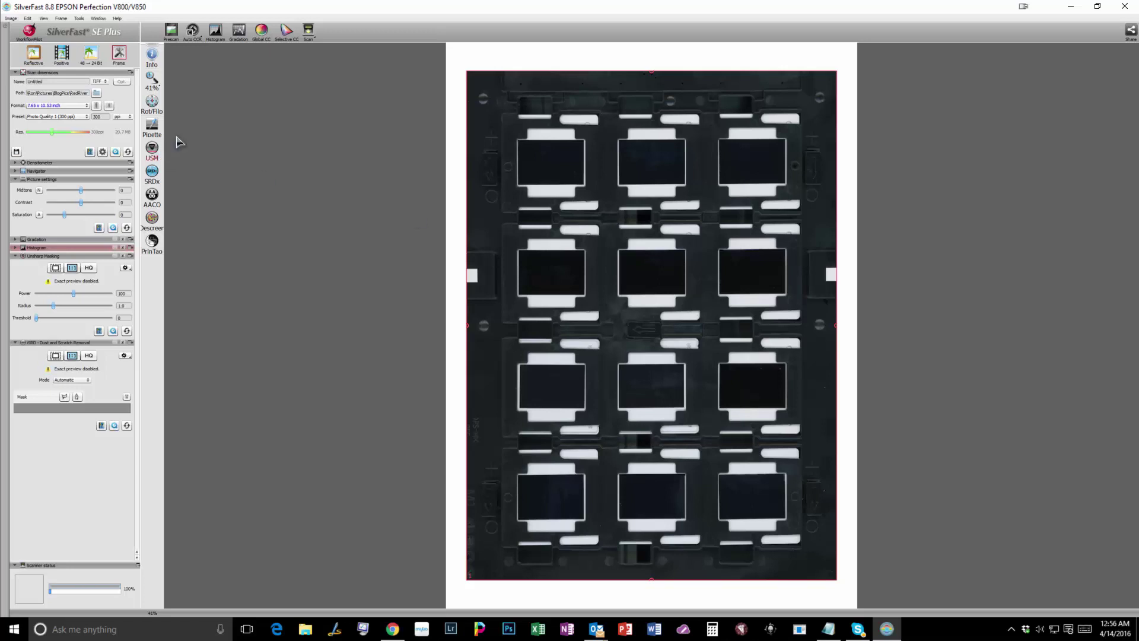
{"action": "left_click", "coordinate": [34, 56]}
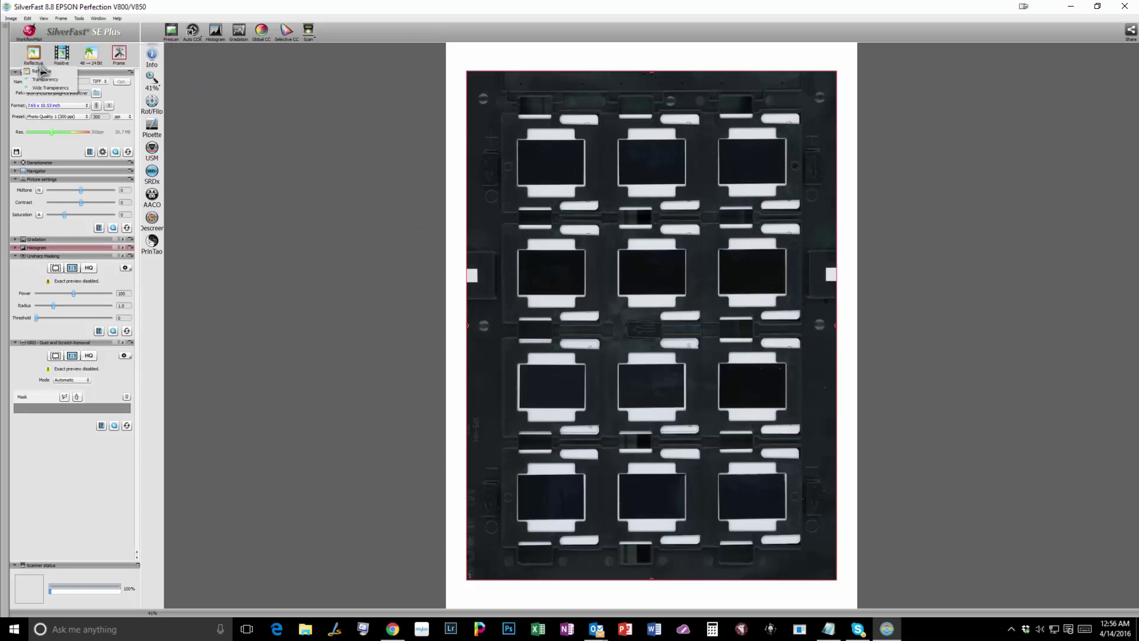
{"action": "left_click", "coordinate": [66, 83]}
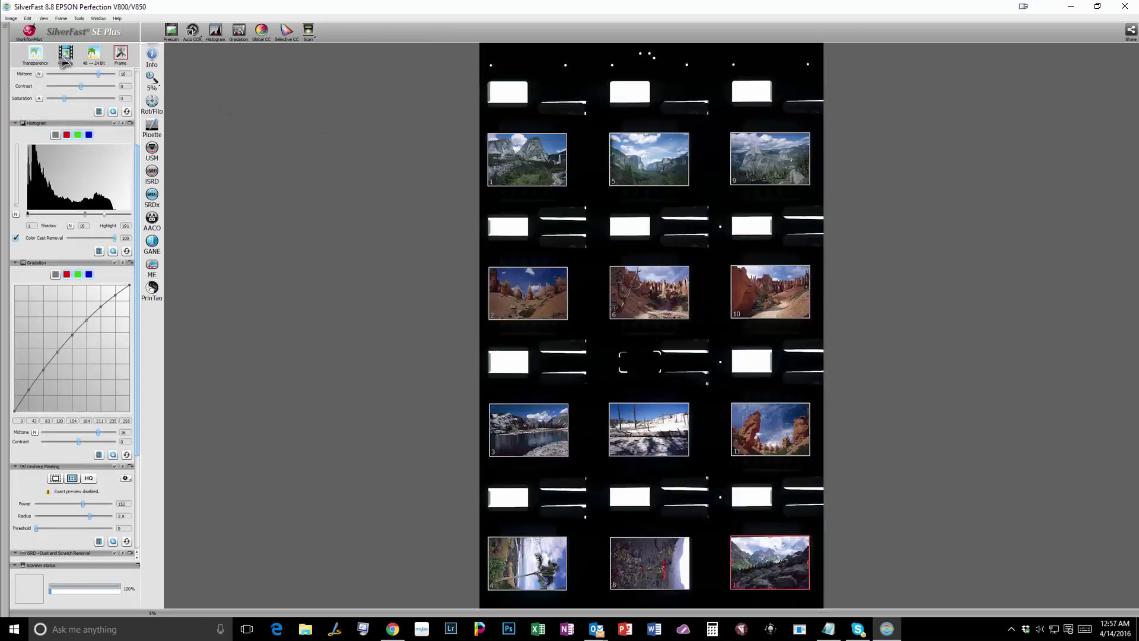
Step: Set the film type to Positive and the colour depth to 48 -> 24 Bit
{"action": "left_click", "coordinate": [64, 59]}
{"action": "left_click", "coordinate": [85, 72]}
{"action": "left_click", "coordinate": [93, 55]}
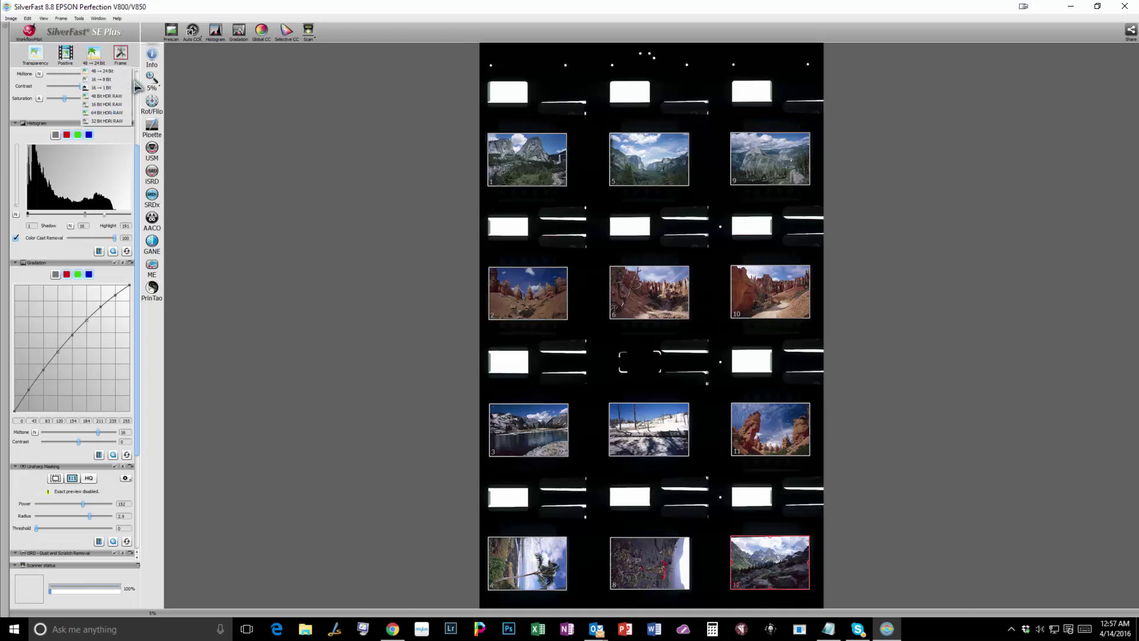
{"action": "left_click", "coordinate": [100, 71]}
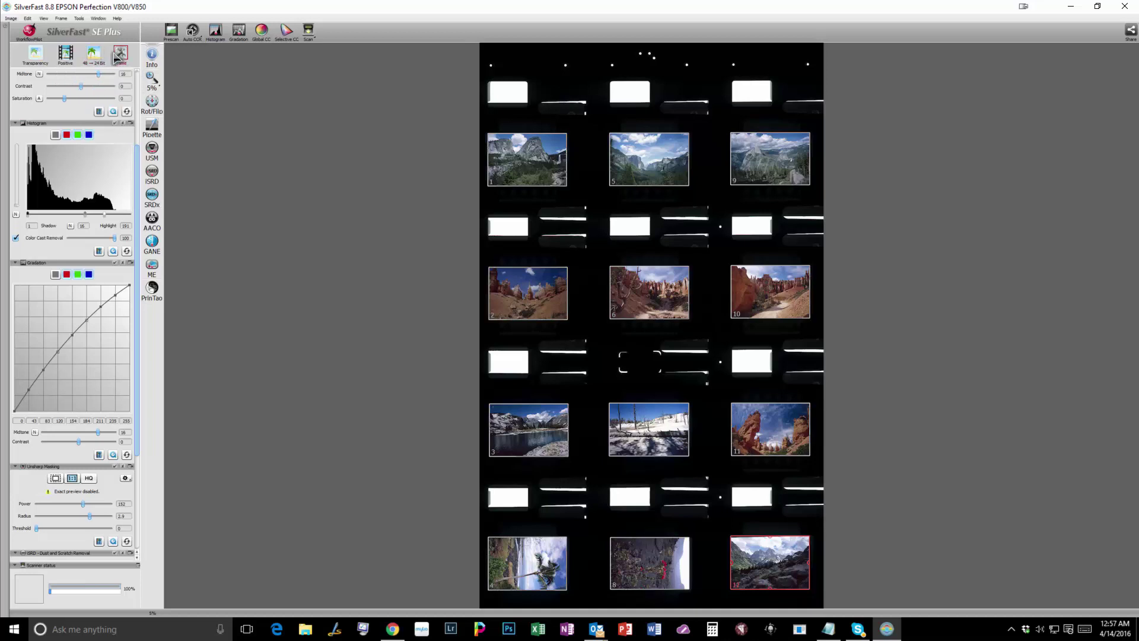
Step: Delete all existing scan frames and run a new prescan of the slides
{"action": "left_click", "coordinate": [61, 18]}
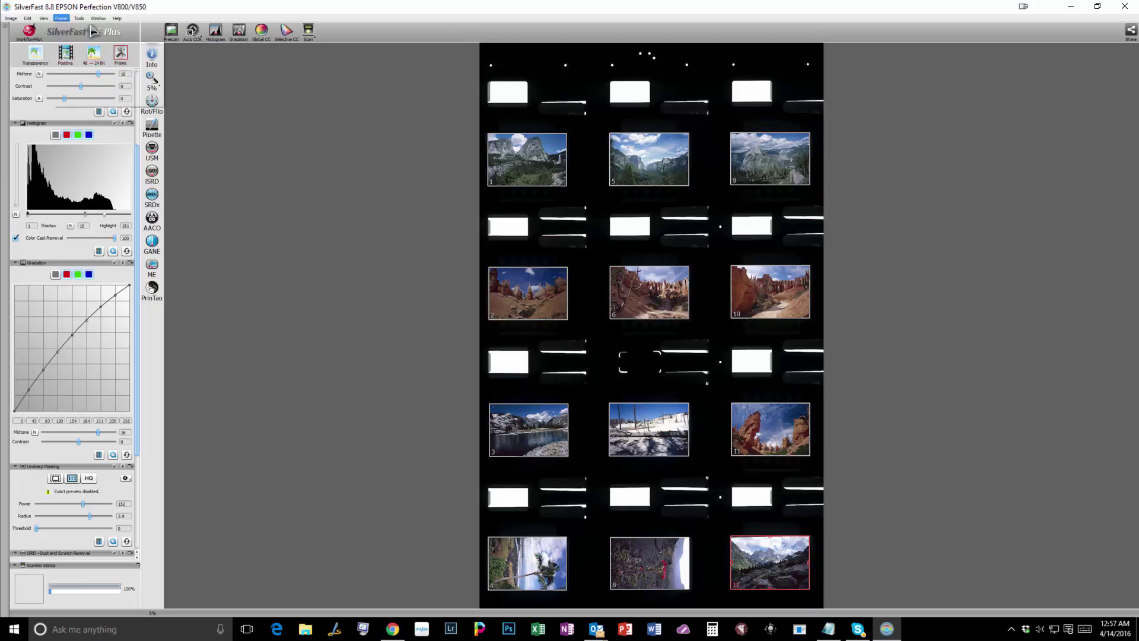
{"action": "mouse_move", "coordinate": [85, 33]}
{"action": "left_click", "coordinate": [166, 34]}
{"action": "left_click", "coordinate": [63, 19]}
{"action": "left_click", "coordinate": [74, 68]}
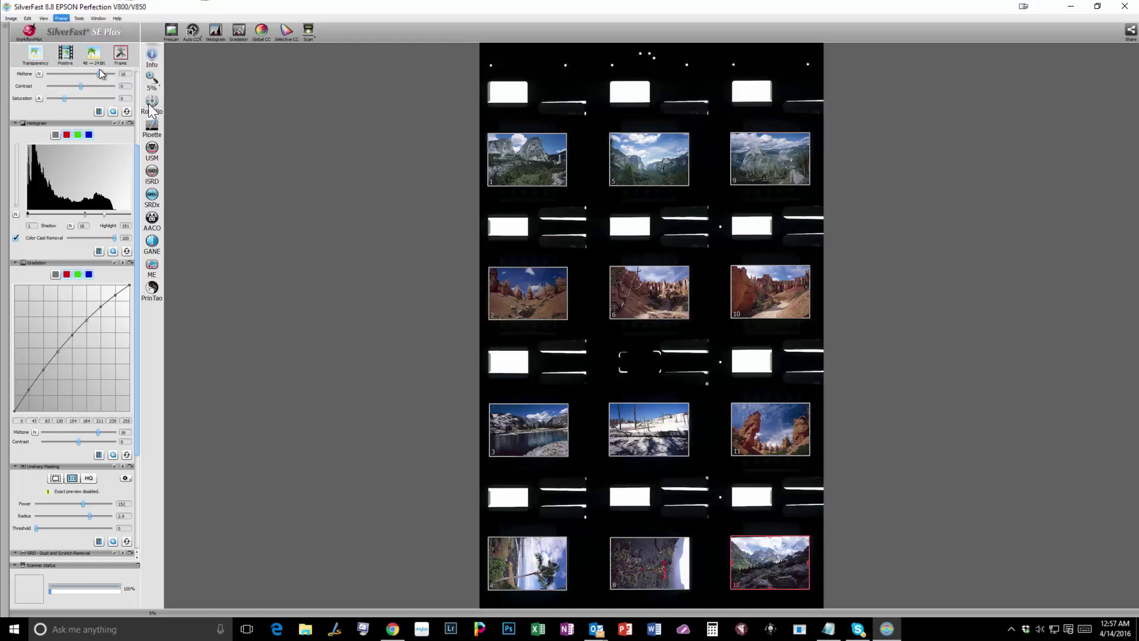
{"action": "left_click", "coordinate": [171, 33]}
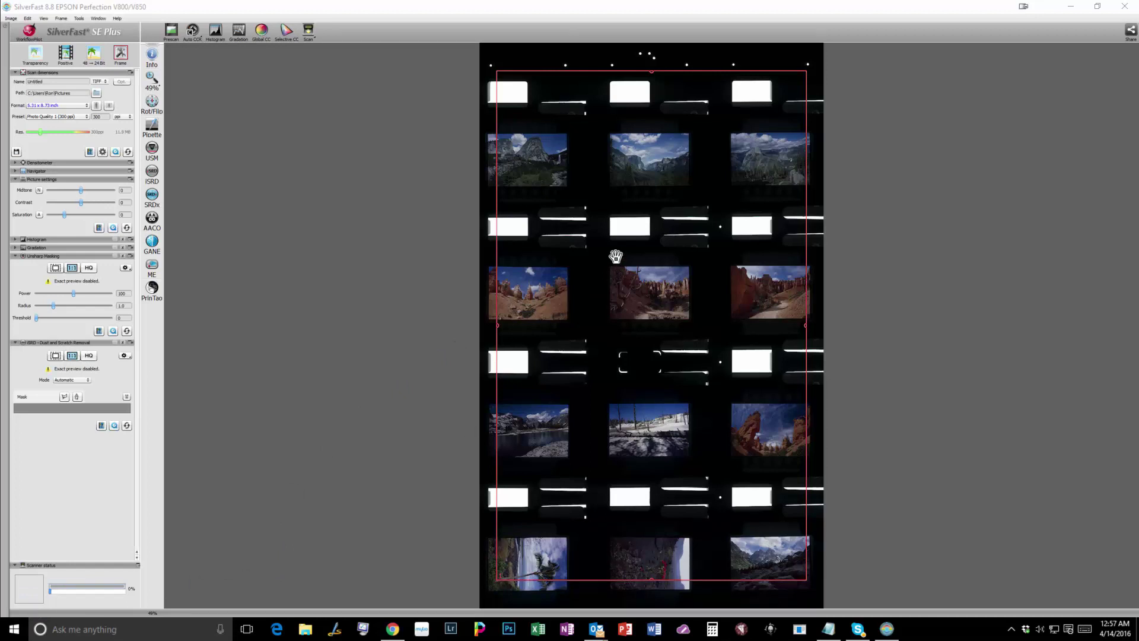
Step: Find the slide frames automatically using the Slide 35 mm holder layout
{"action": "left_click", "coordinate": [61, 17]}
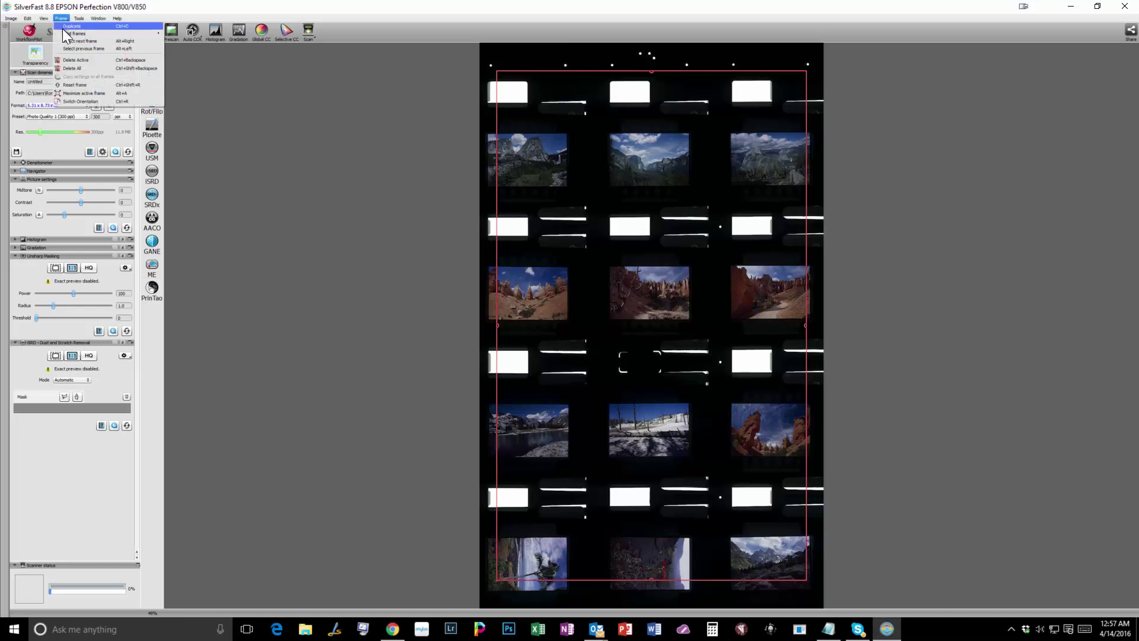
{"action": "mouse_move", "coordinate": [65, 33]}
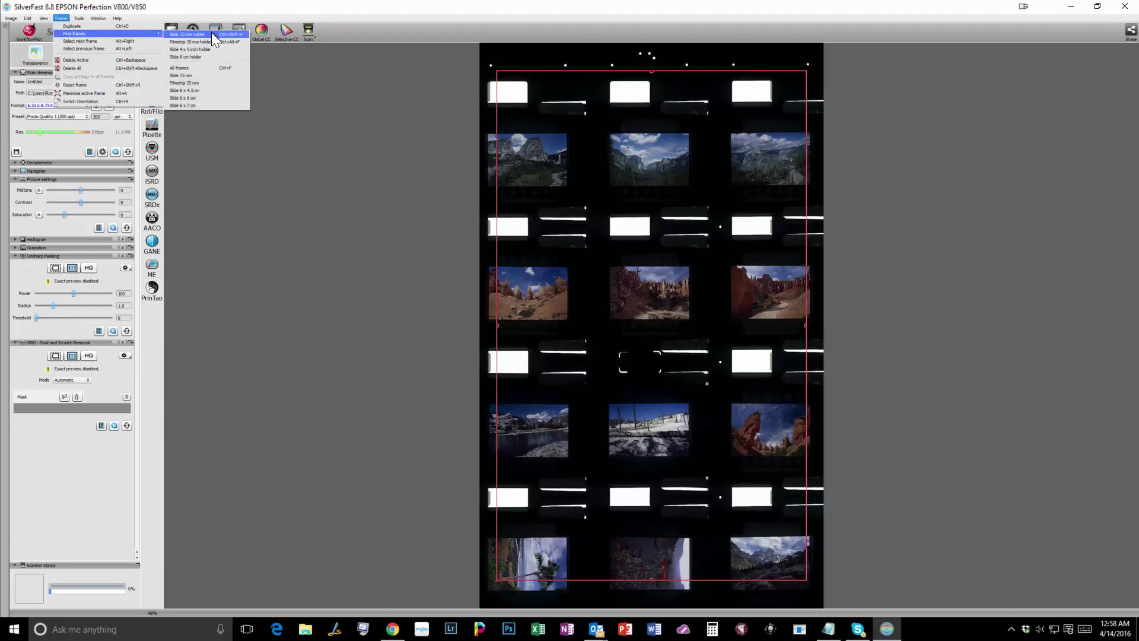
{"action": "left_click", "coordinate": [212, 34]}
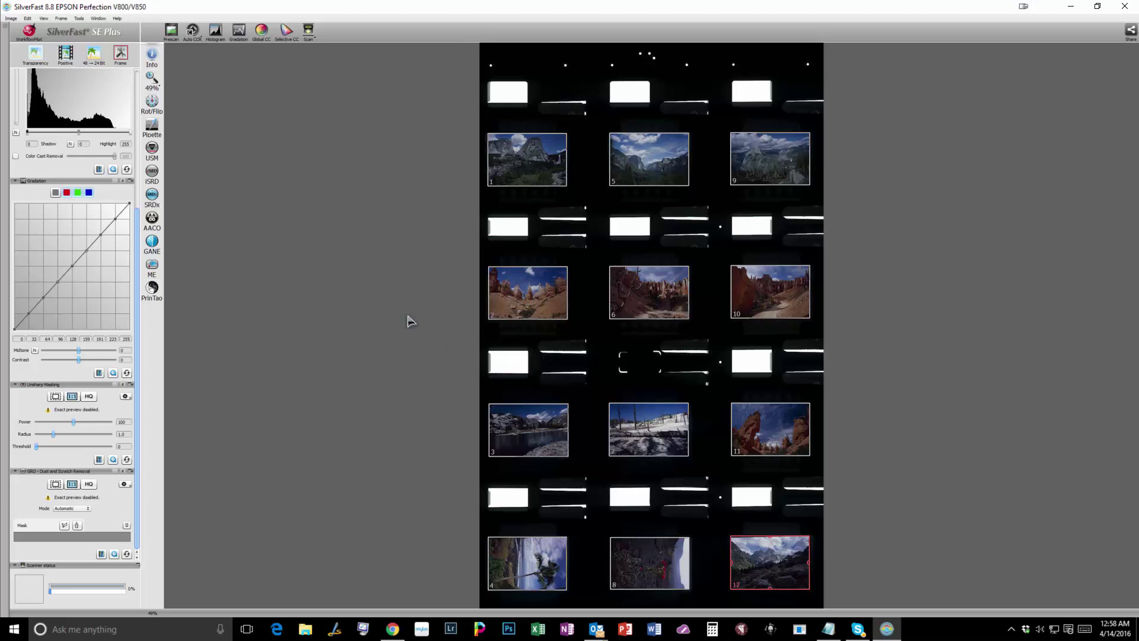
Step: Close the Unsharp Masking, Dust and Scratch Removal, Gradation and Histogram tool dialogs
{"action": "left_click", "coordinate": [123, 385]}
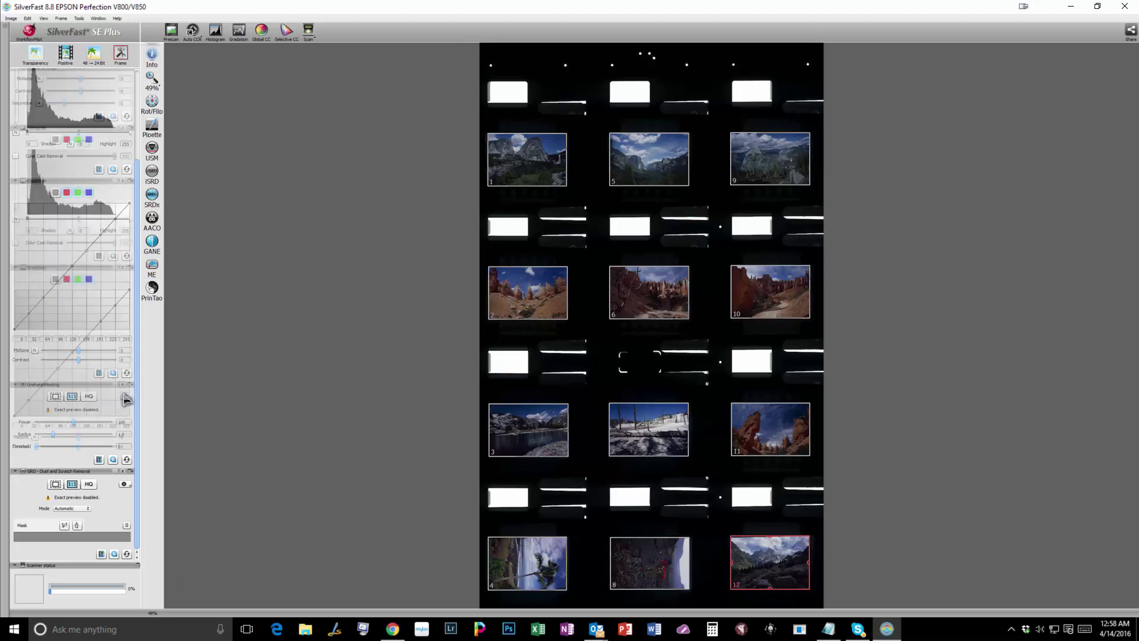
{"action": "scroll", "coordinate": [124, 469], "scroll_direction": "up", "scroll_amount": 3}
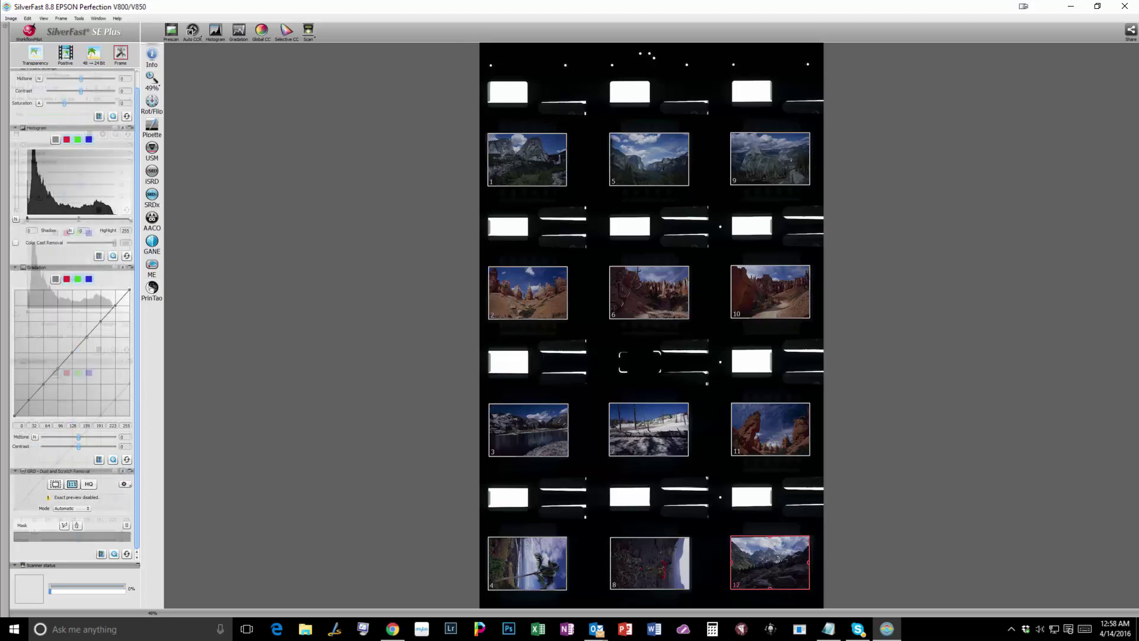
{"action": "left_click", "coordinate": [122, 360]}
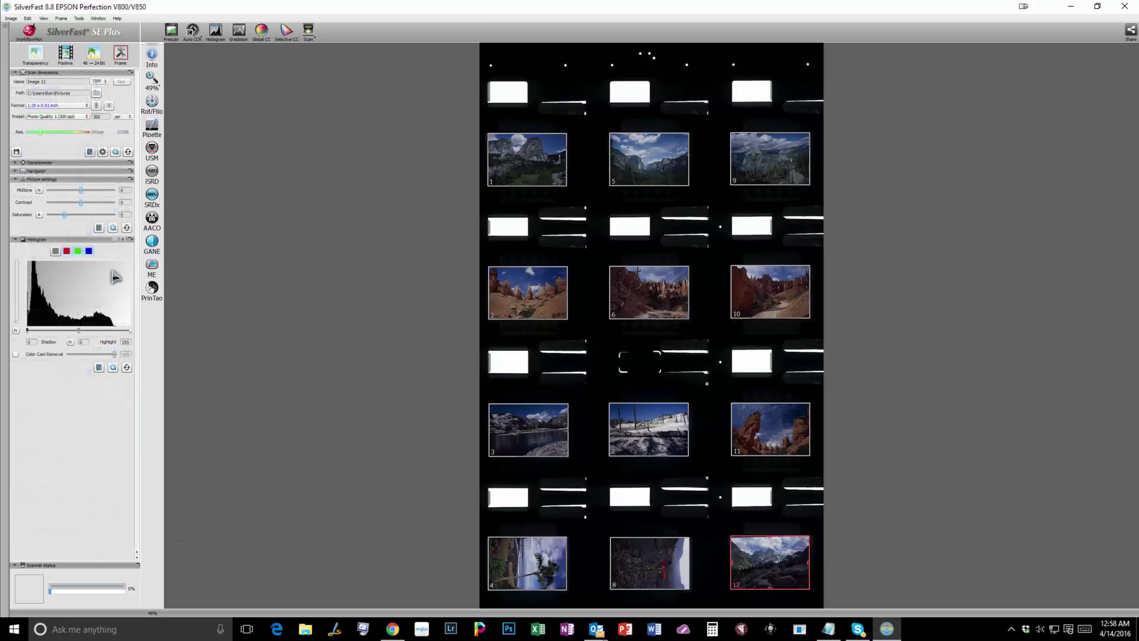
{"action": "left_click", "coordinate": [122, 239]}
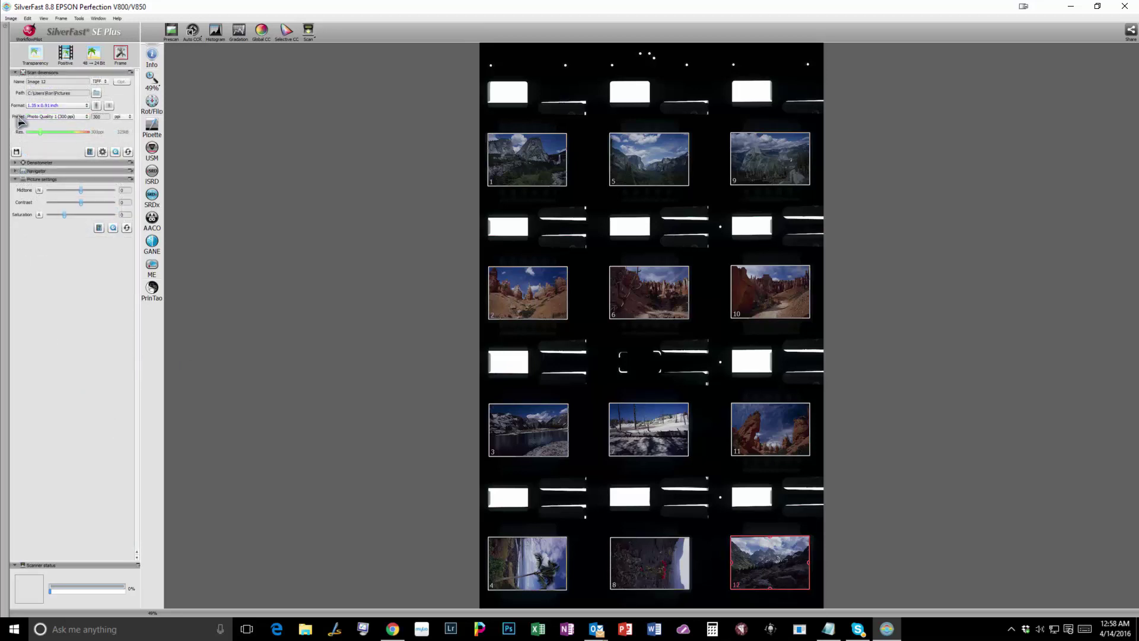
Step: Select frame 1, show its expert scan settings and raise the resolution to 3200 ppi
{"action": "left_click", "coordinate": [527, 179]}
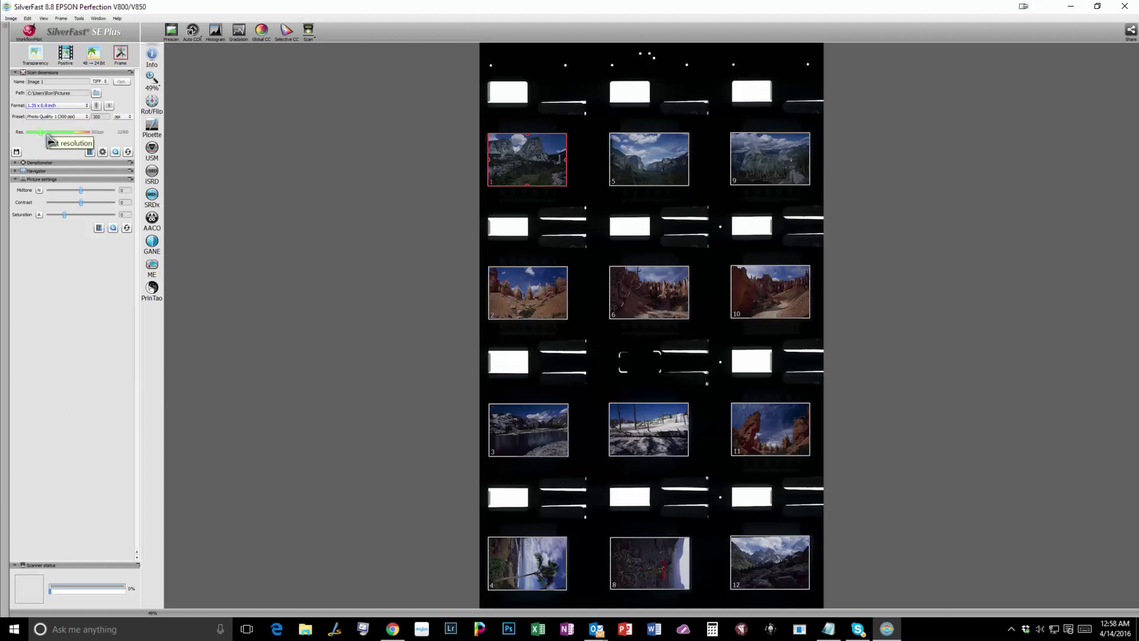
{"action": "left_click", "coordinate": [103, 152]}
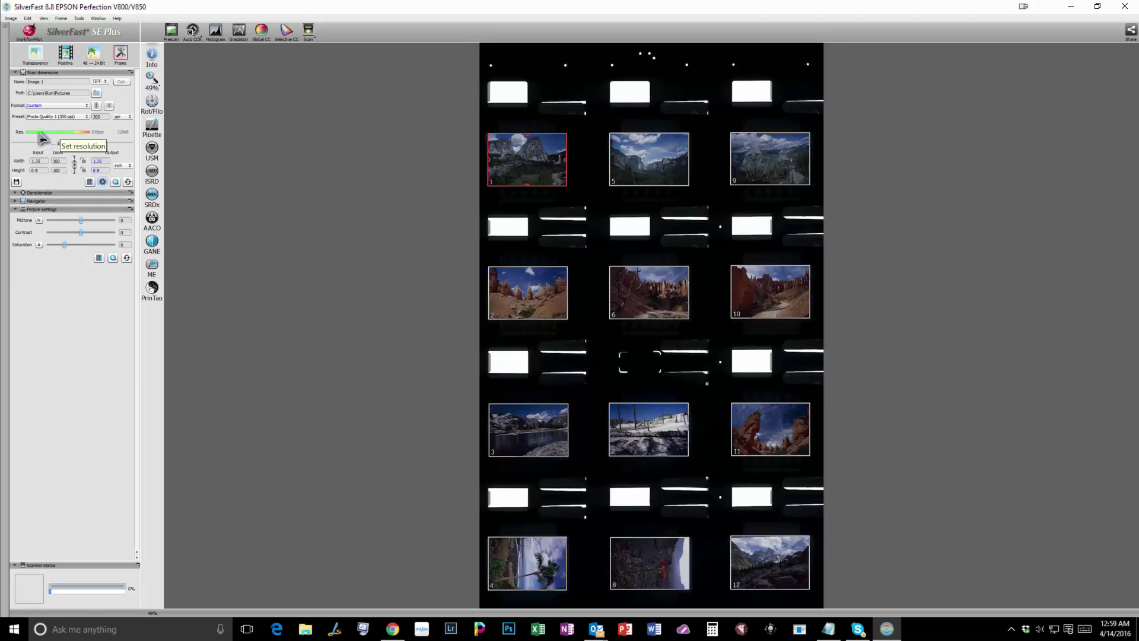
{"action": "left_click_drag", "start_coordinate": [39, 133], "coordinate": [76, 141]}
{"action": "left_click_drag", "start_coordinate": [76, 132], "coordinate": [73, 132]}
{"action": "left_click_drag", "start_coordinate": [76, 133], "coordinate": [73, 132]}
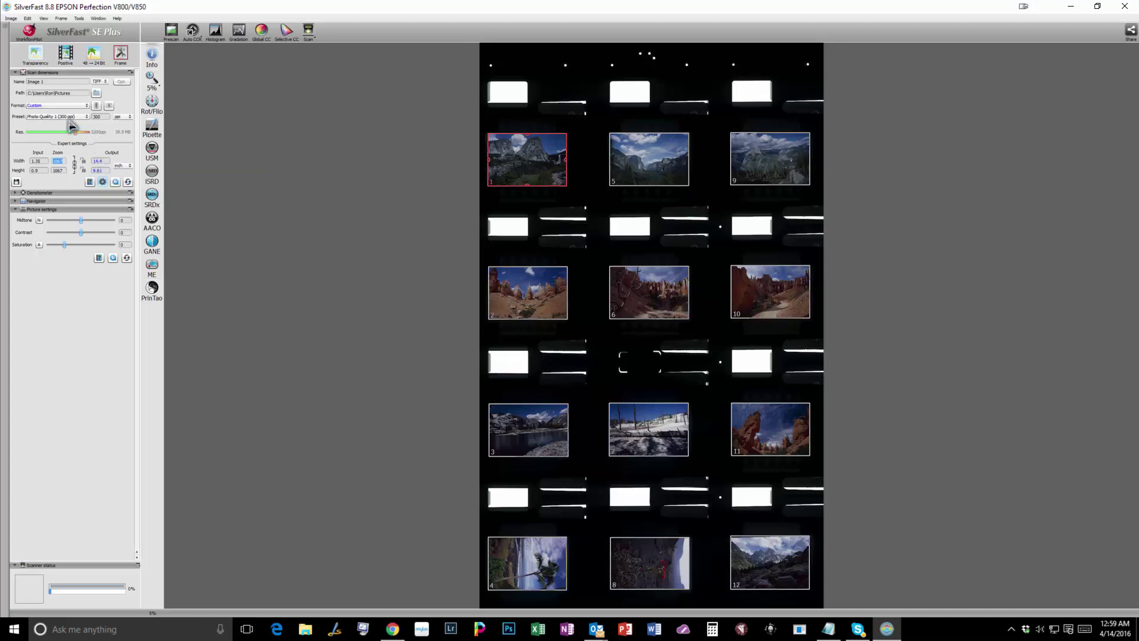
{"action": "double_click", "coordinate": [105, 161]}
{"action": "double_click", "coordinate": [99, 171]}
Step: Apply automatic colour correction to frame 1 and acquire a zoomed-in preview of it
{"action": "left_click", "coordinate": [192, 35]}
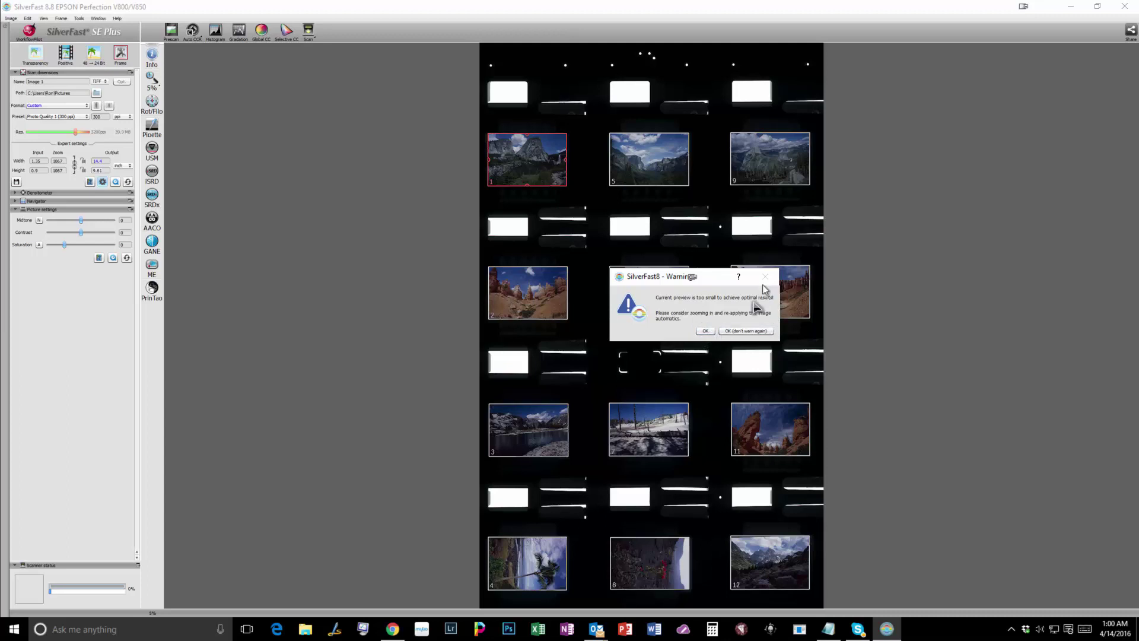
{"action": "left_click", "coordinate": [708, 330]}
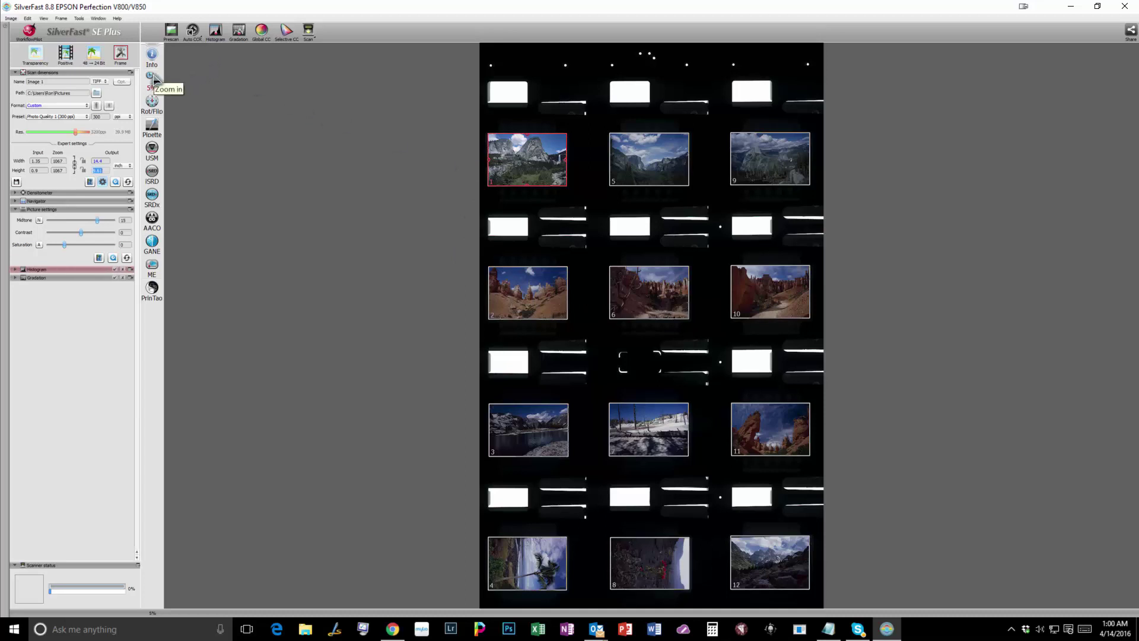
{"action": "left_click", "coordinate": [152, 76]}
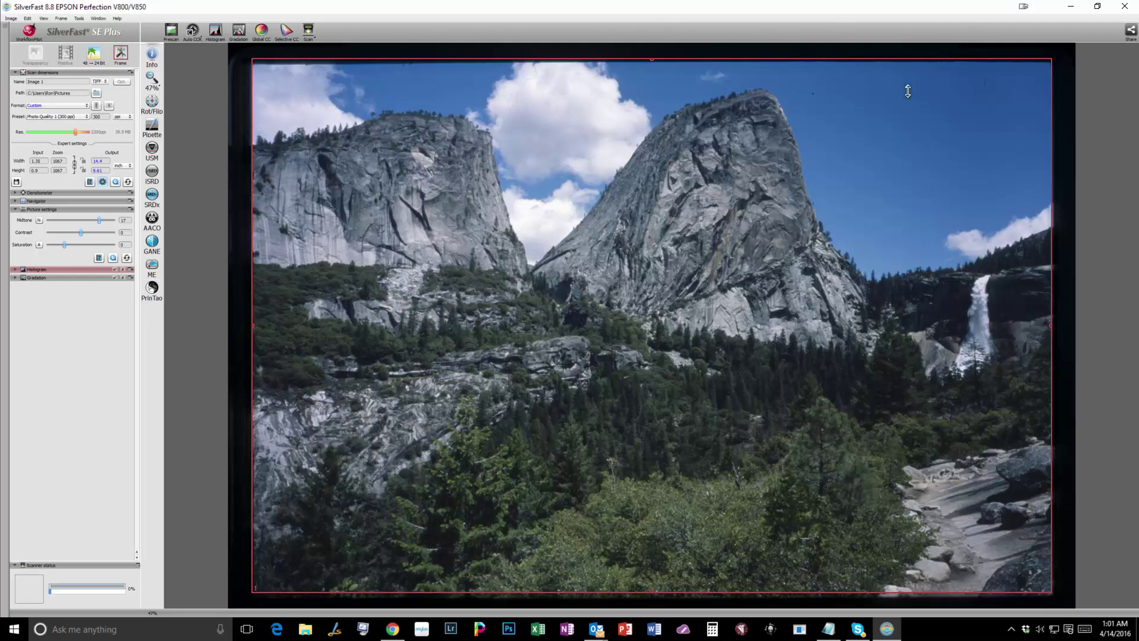
Step: Fine-tune the upper, right and lower edges of frame 1 to the slide image, about 1.35 x 0.91 inch
{"action": "left_click_drag", "start_coordinate": [605, 59], "coordinate": [600, 62]}
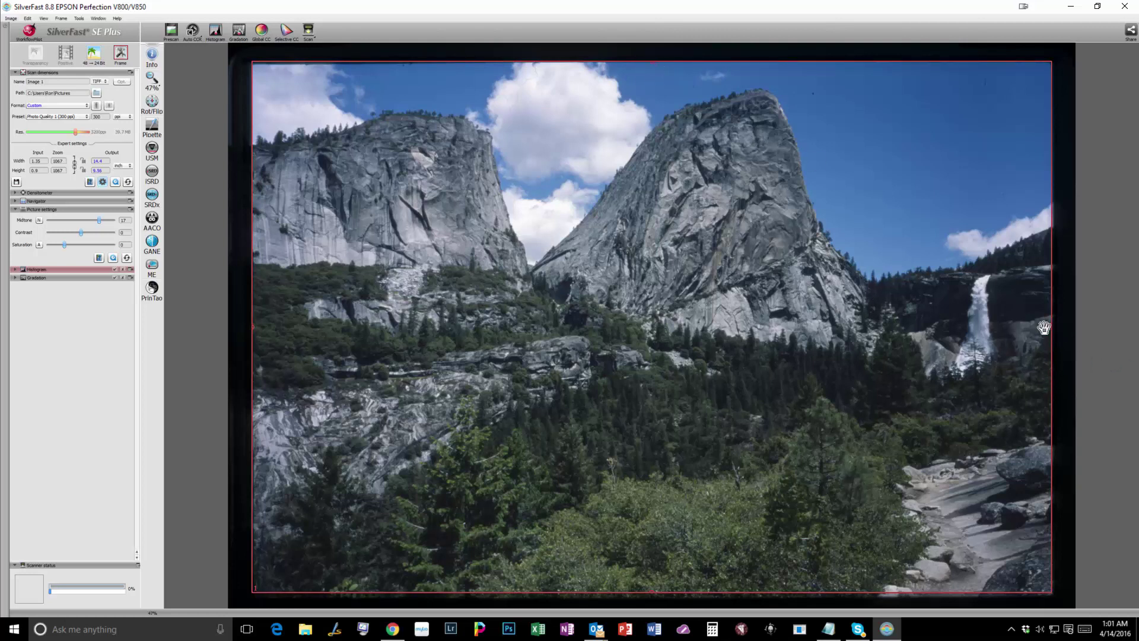
{"action": "left_click_drag", "start_coordinate": [1044, 328], "coordinate": [1051, 327]}
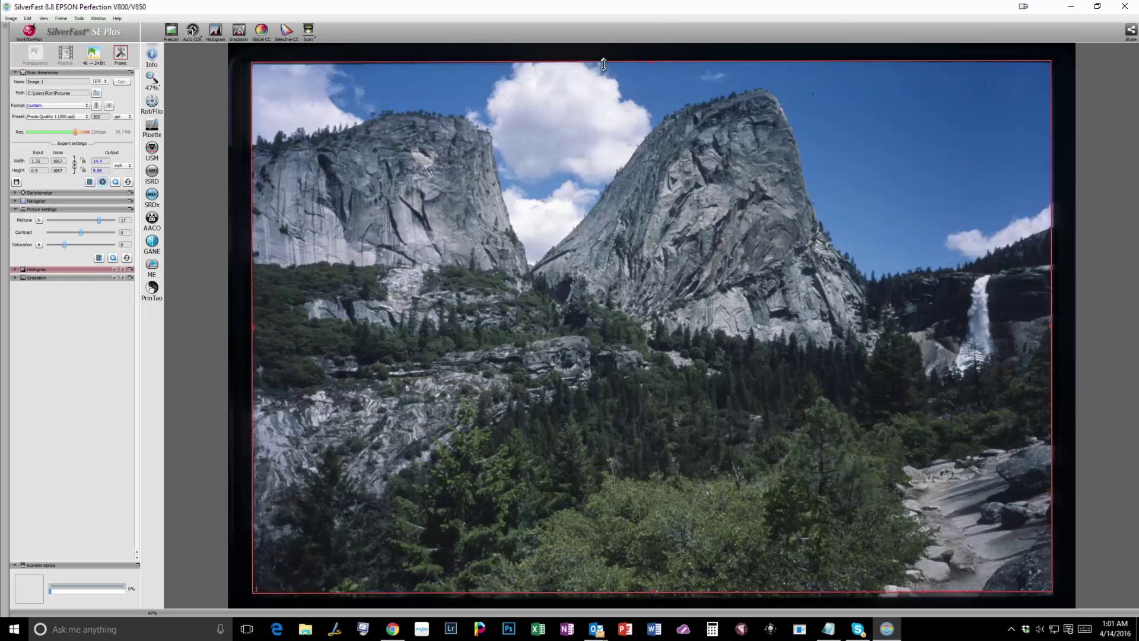
{"action": "mouse_move", "coordinate": [602, 69]}
{"action": "left_mouse_down"}
{"action": "mouse_move", "coordinate": [602, 81]}
{"action": "mouse_move", "coordinate": [601, 61]}
{"action": "left_mouse_up"}
{"action": "left_click_drag", "start_coordinate": [707, 592], "coordinate": [708, 597]}
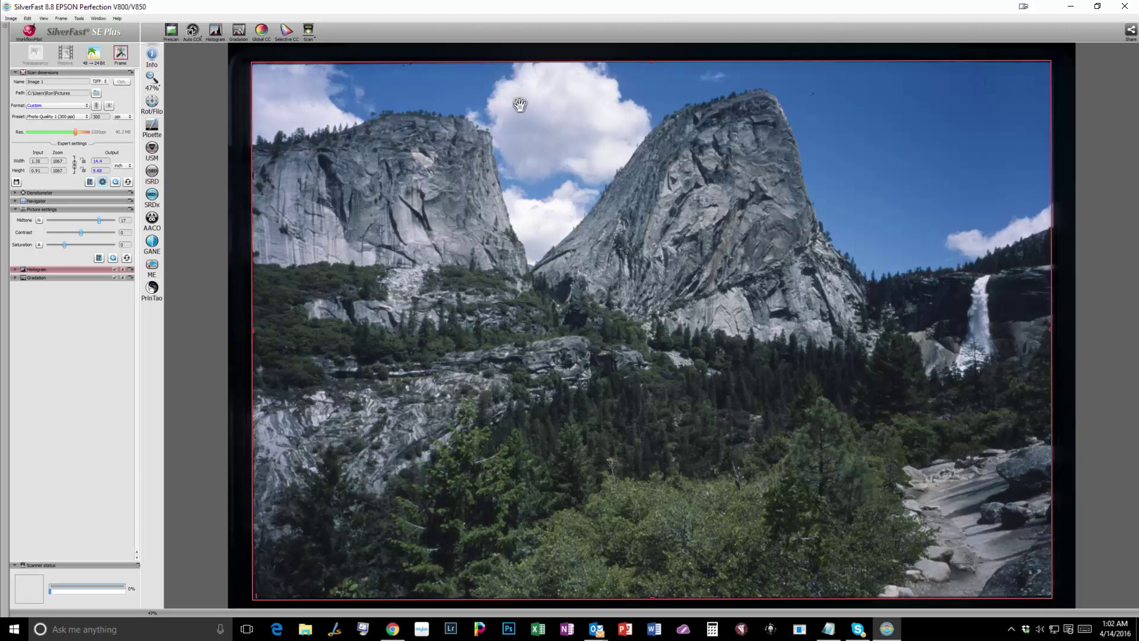
Step: Turn on iSRD dust and scratch removal for frame 1
{"action": "left_click", "coordinate": [152, 172]}
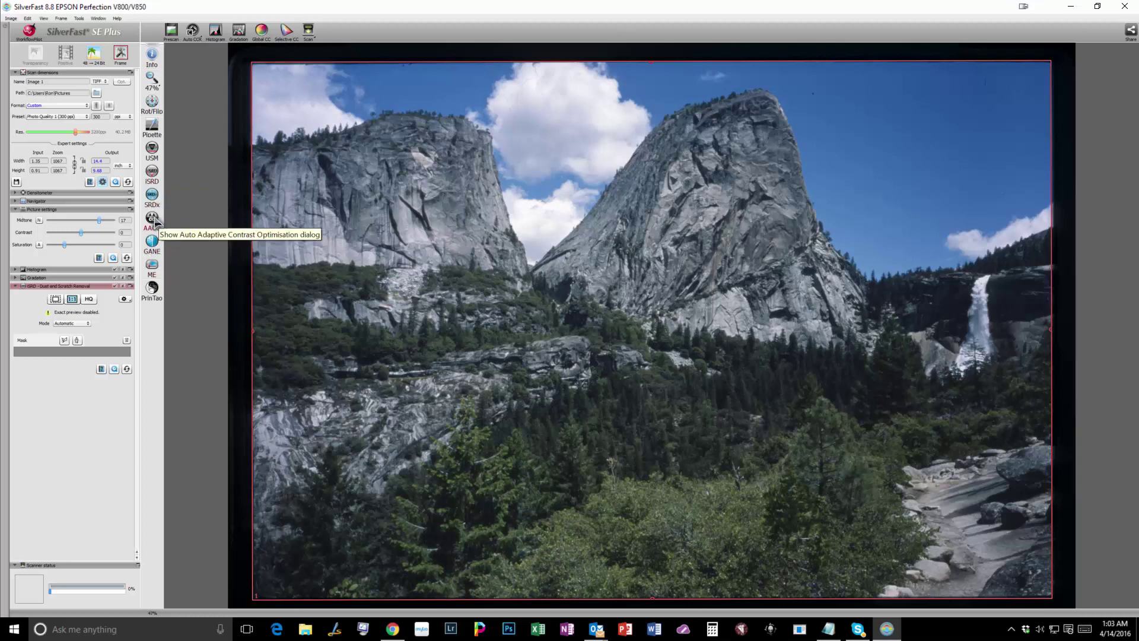
Step: Try Auto Adaptive Contrast Optimisation on frame 1 with the Max. Effect preset, and remove it again
{"action": "left_click", "coordinate": [153, 219]}
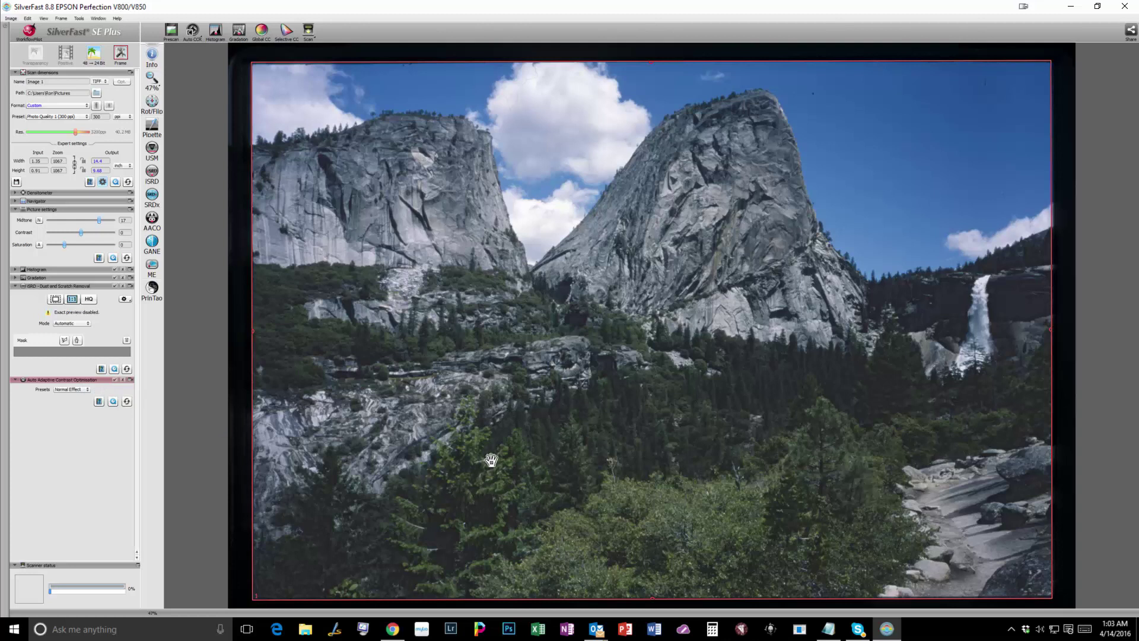
{"action": "left_click", "coordinate": [69, 391]}
{"action": "left_click", "coordinate": [65, 383]}
{"action": "left_click", "coordinate": [71, 389]}
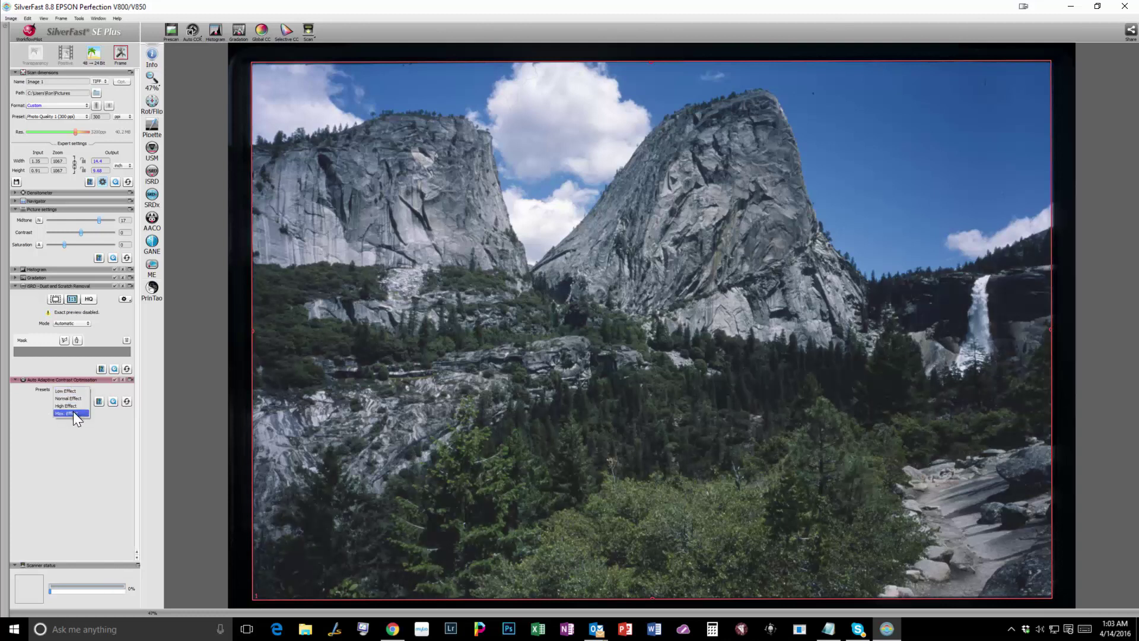
{"action": "left_click", "coordinate": [73, 411]}
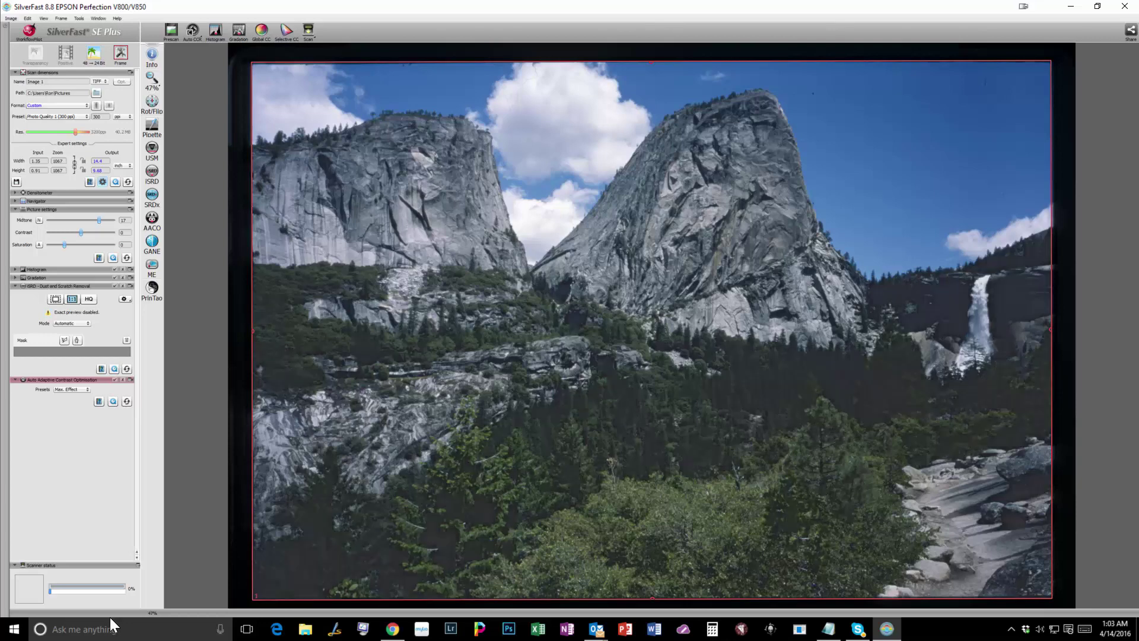
{"action": "left_click", "coordinate": [71, 390]}
{"action": "left_click", "coordinate": [66, 368]}
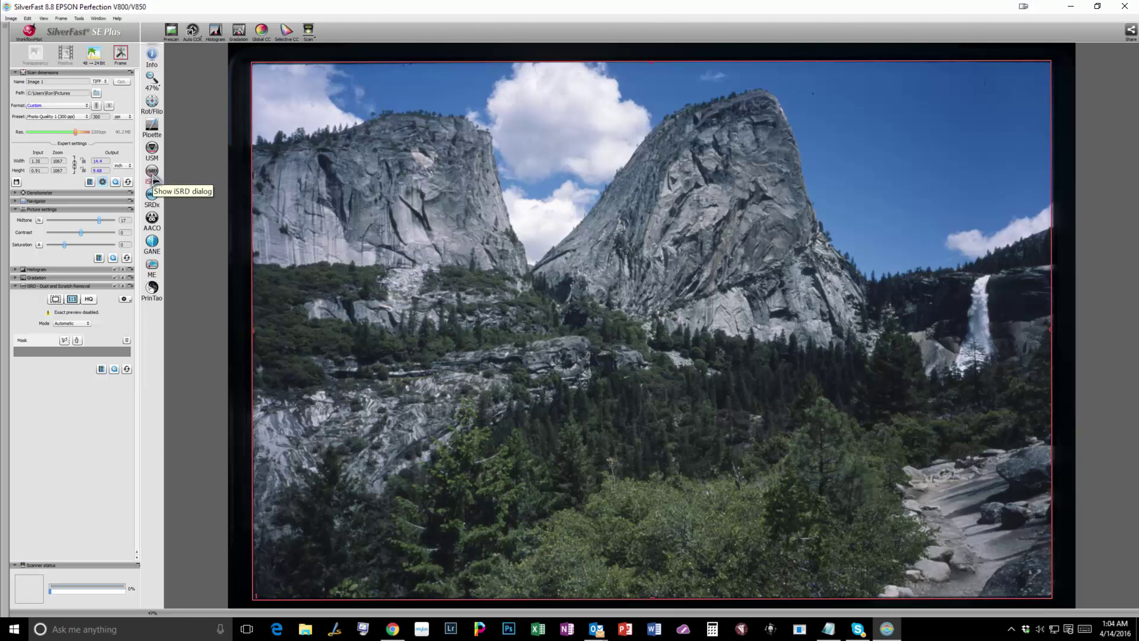
Step: Close iSRD dust and scratch removal and turn it back on
{"action": "left_click", "coordinate": [123, 287]}
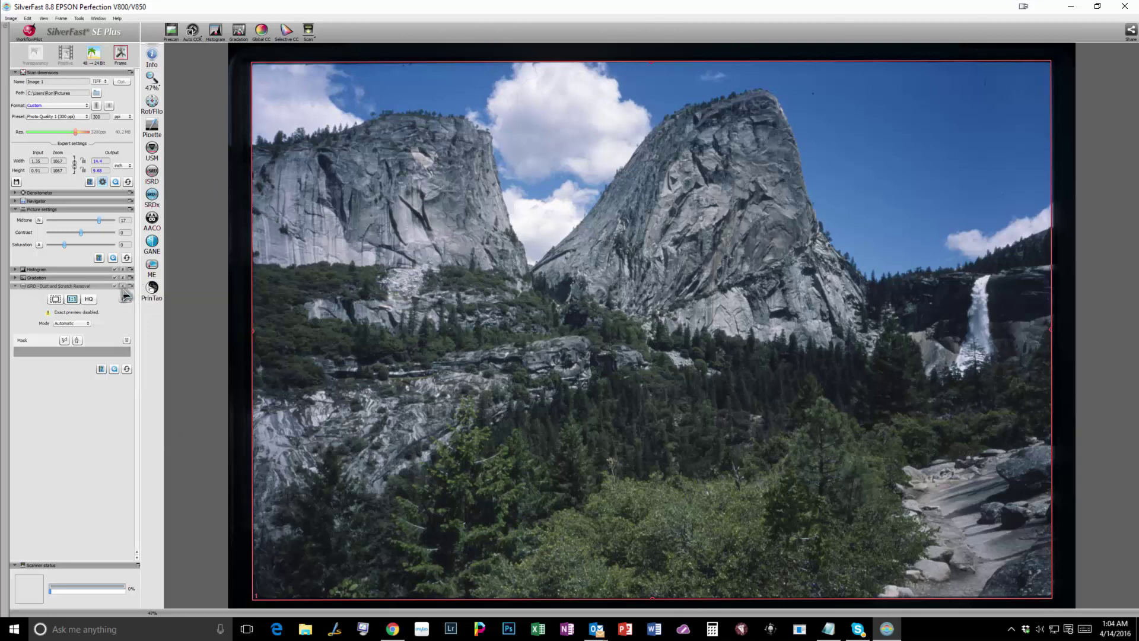
{"action": "left_click", "coordinate": [153, 173]}
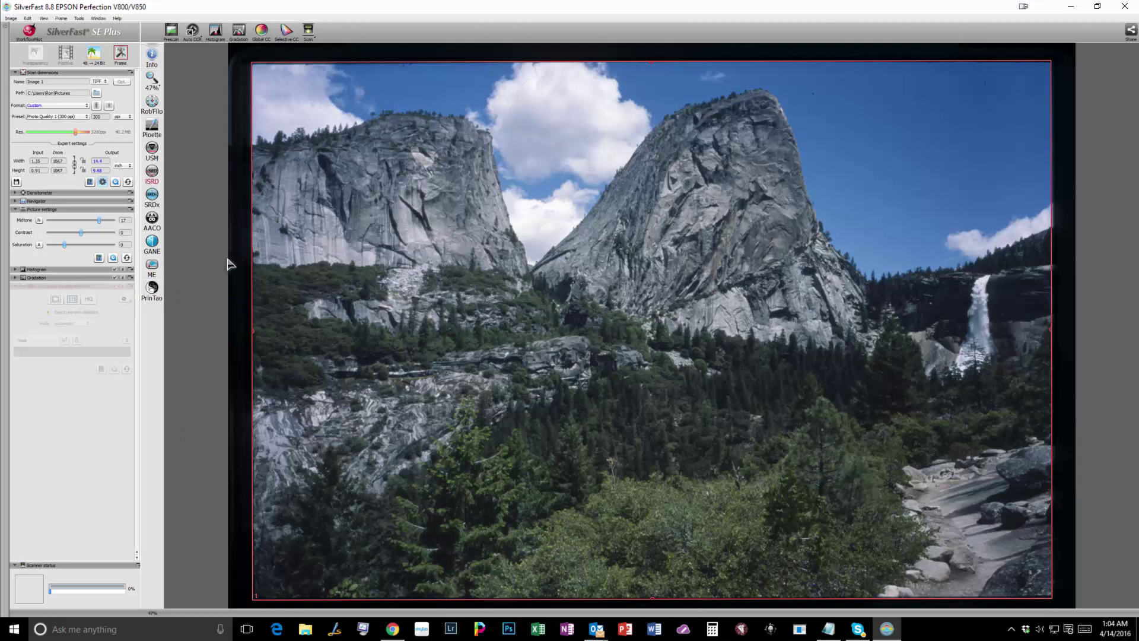
{"action": "left_click", "coordinate": [152, 173]}
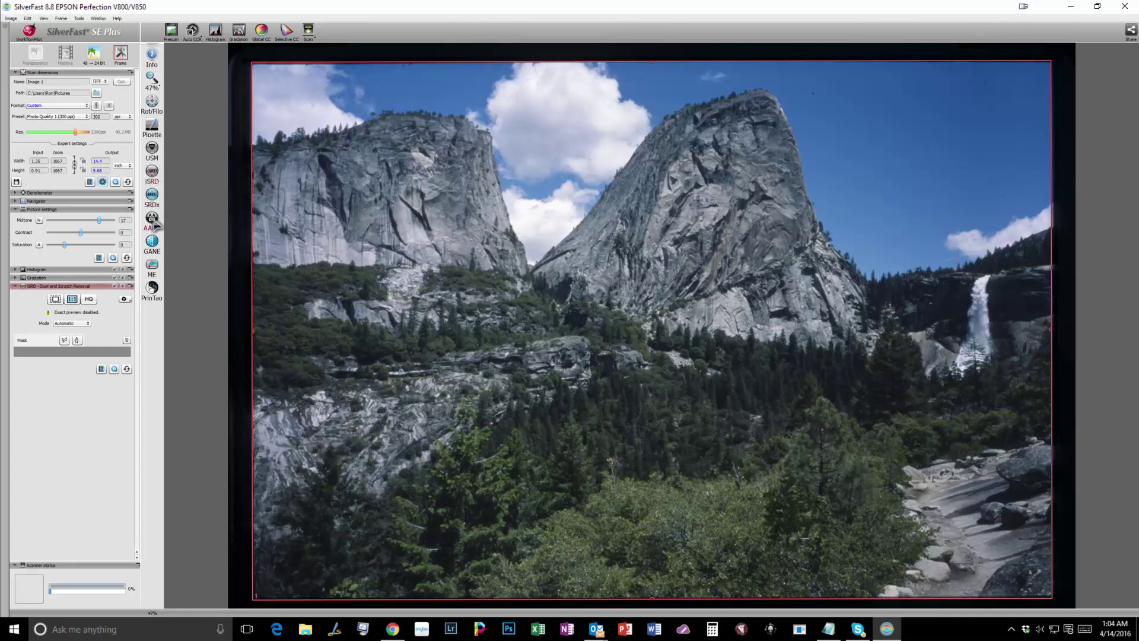
Step: Try to turn on Multi-Exposure for frame 1, declining the additional prescan both times
{"action": "left_click", "coordinate": [151, 277]}
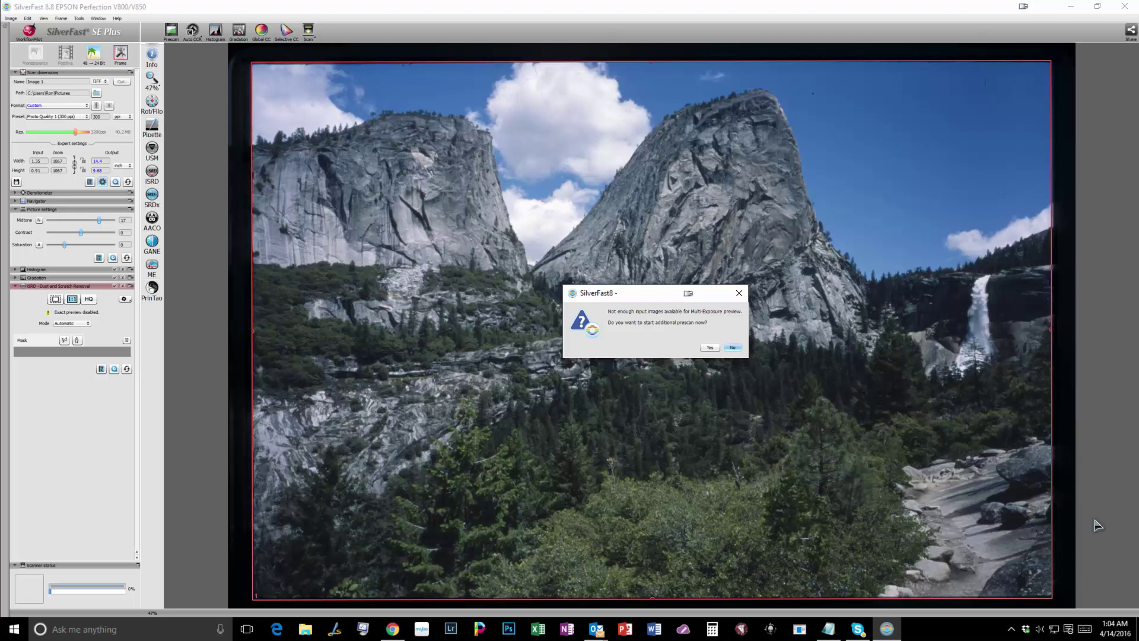
{"action": "key", "text": "Return"}
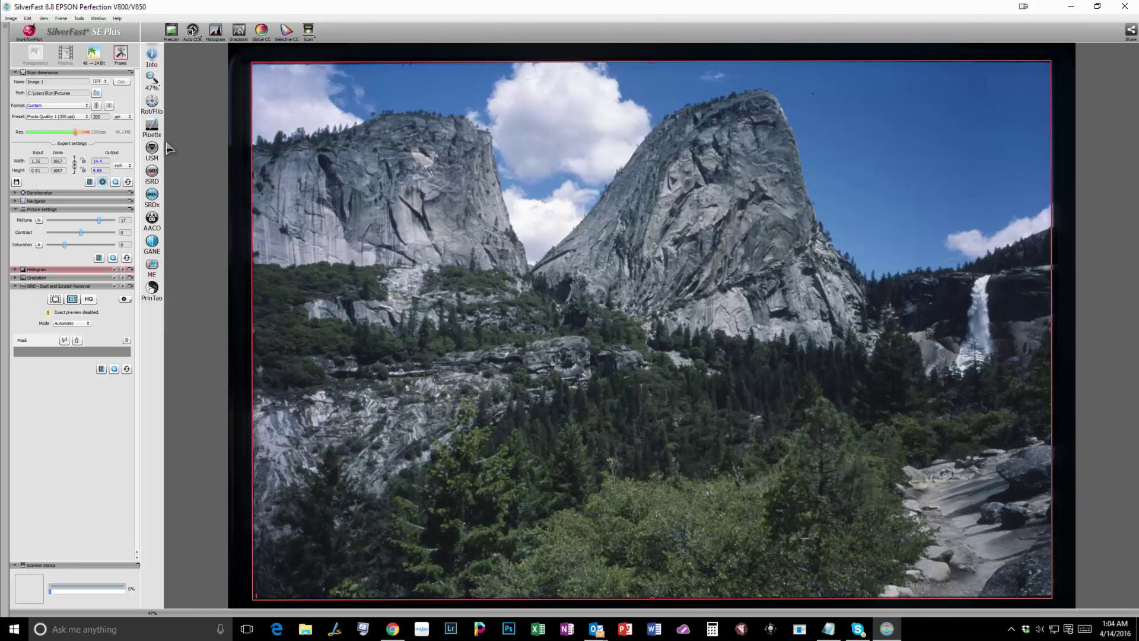
{"action": "left_click", "coordinate": [152, 266]}
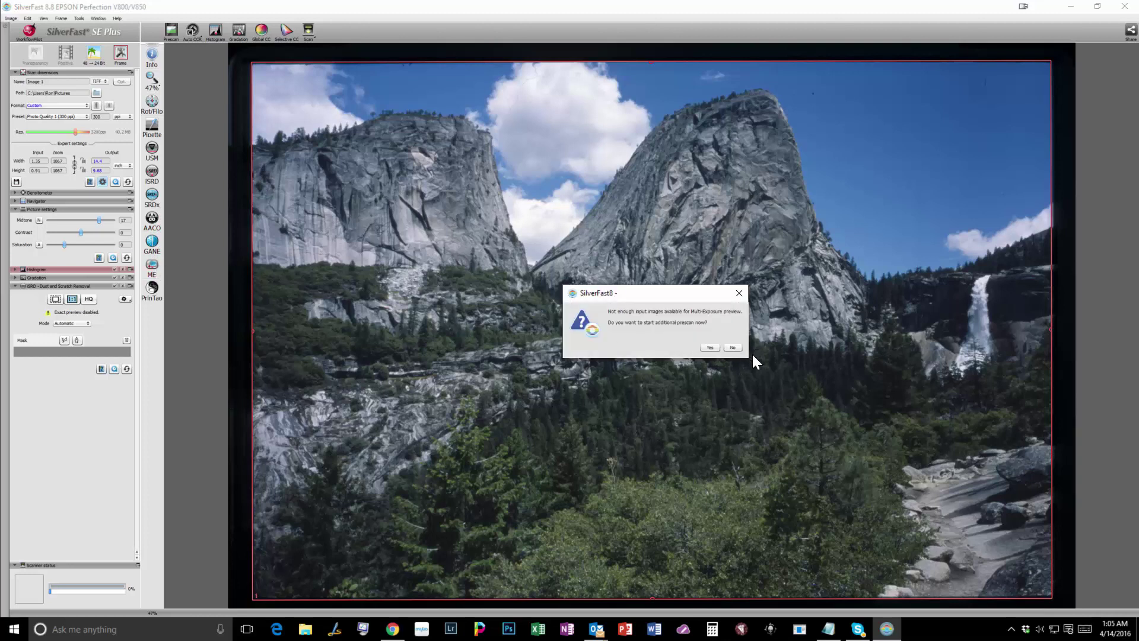
{"action": "left_click", "coordinate": [734, 349]}
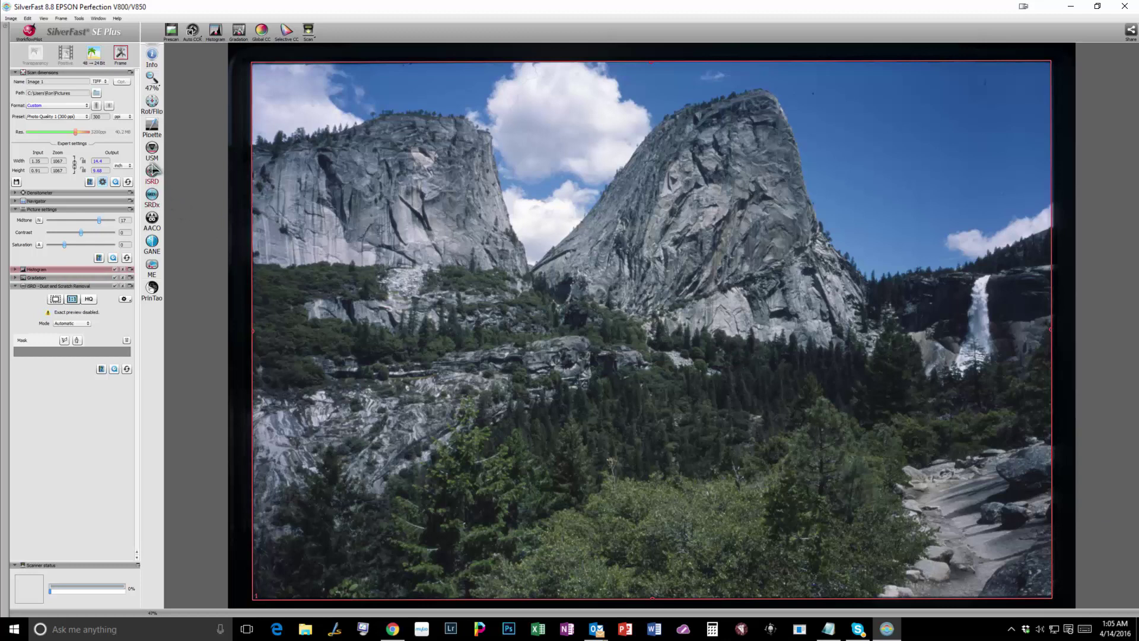
Step: Turn on Unsharp Masking for frame 1
{"action": "left_click", "coordinate": [156, 197]}
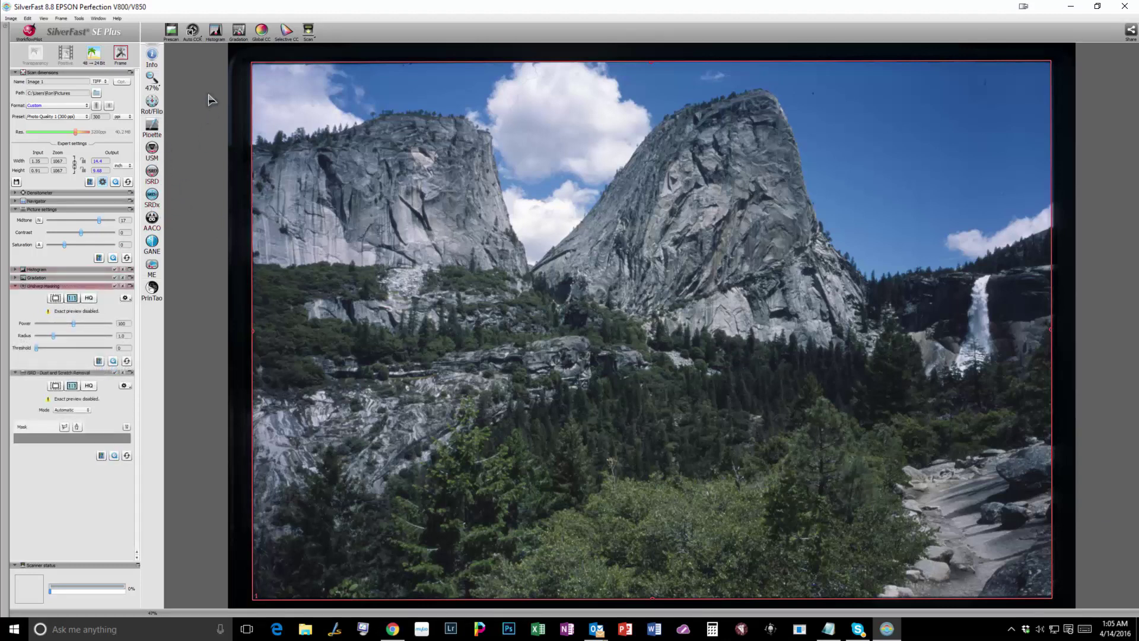
Step: Try the Landscape automatic colour correction on frame 1 and switch back to Auto
{"action": "left_click", "coordinate": [192, 30]}
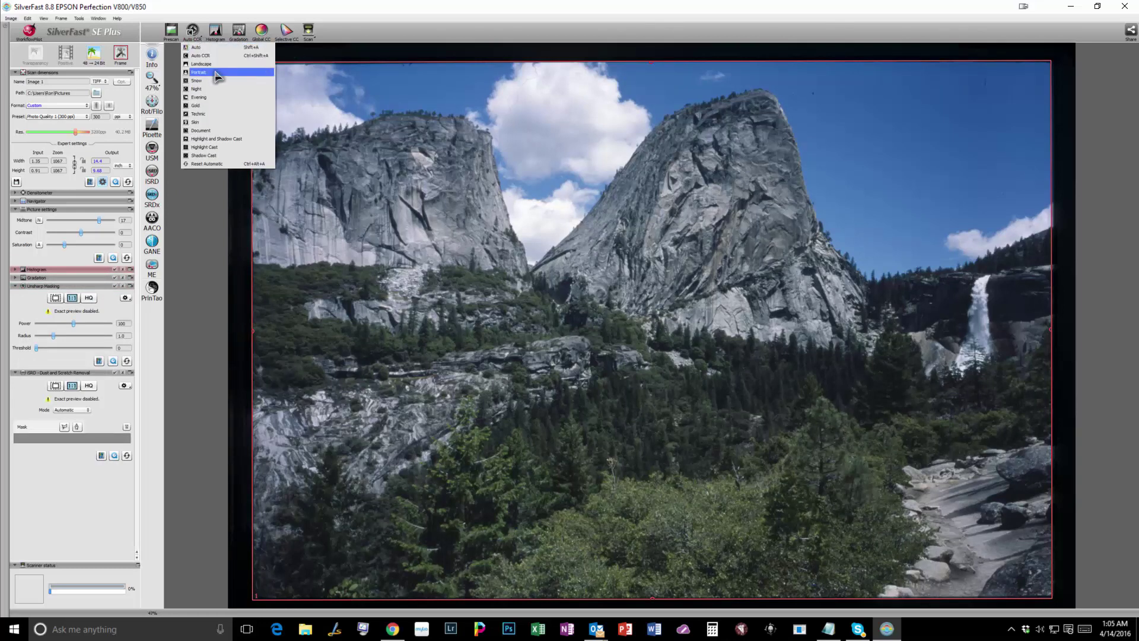
{"action": "left_click", "coordinate": [207, 64]}
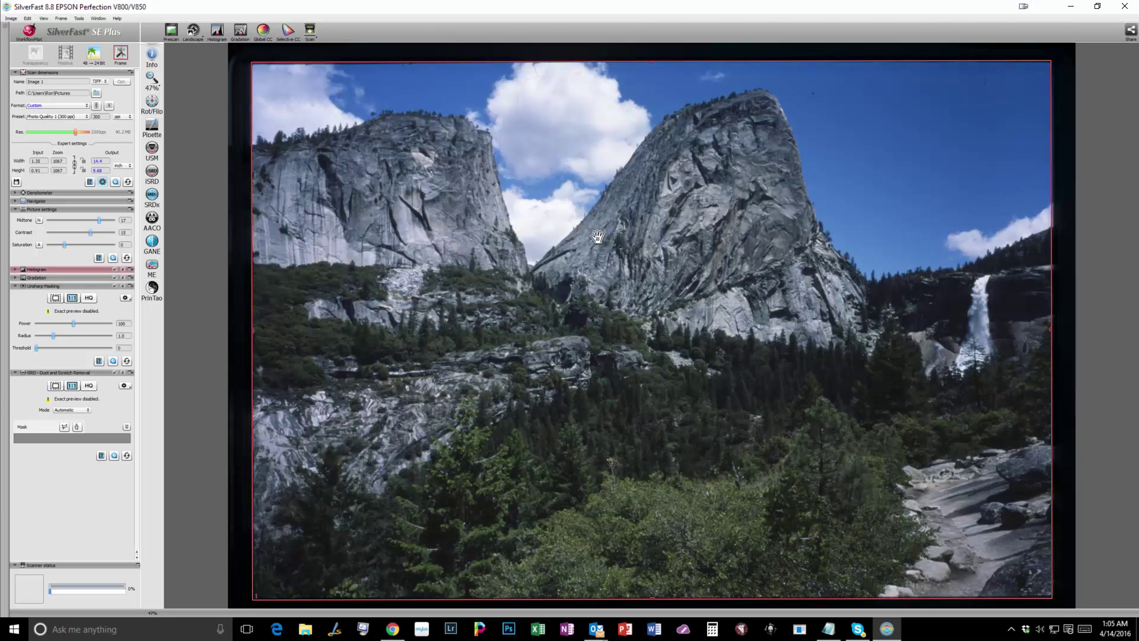
{"action": "left_click", "coordinate": [193, 30]}
{"action": "left_click", "coordinate": [193, 30]}
{"action": "left_click", "coordinate": [205, 46]}
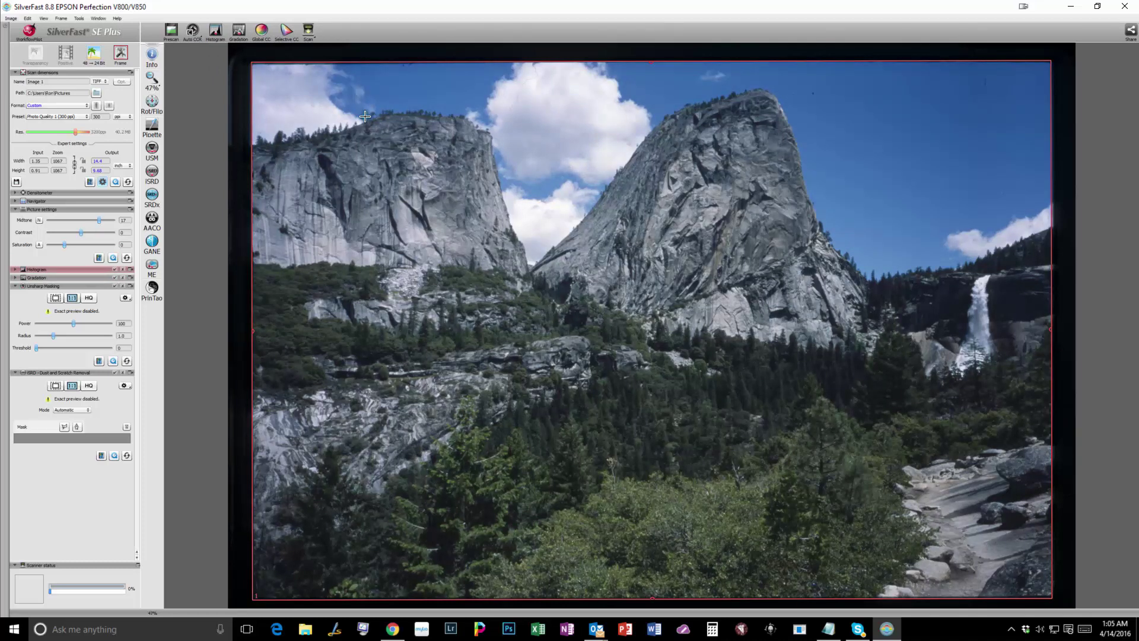
Step: Look at the Global Color Correction and Selective Color Correction tools, closing each one without making changes
{"action": "left_click", "coordinate": [261, 31]}
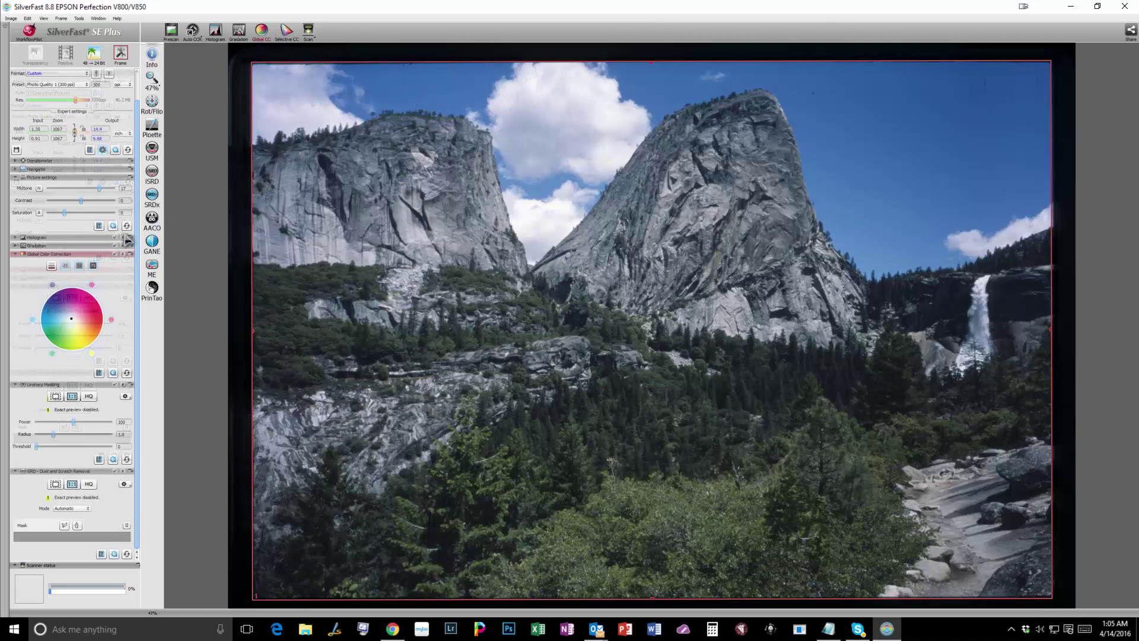
{"action": "left_click", "coordinate": [127, 255]}
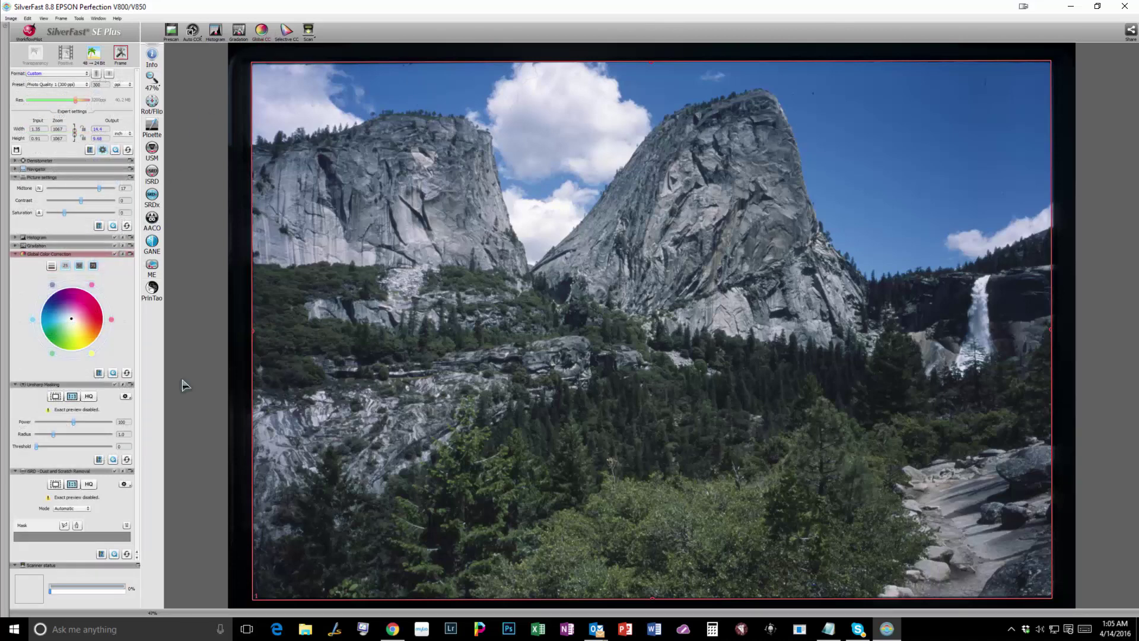
{"action": "left_click", "coordinate": [286, 33]}
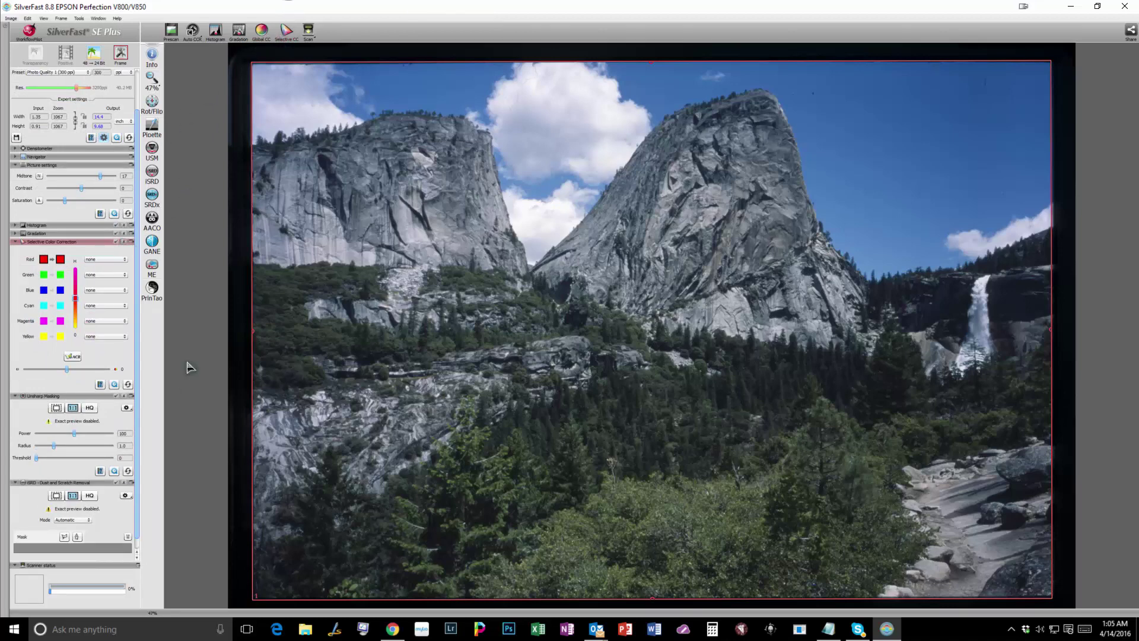
{"action": "left_click", "coordinate": [126, 242]}
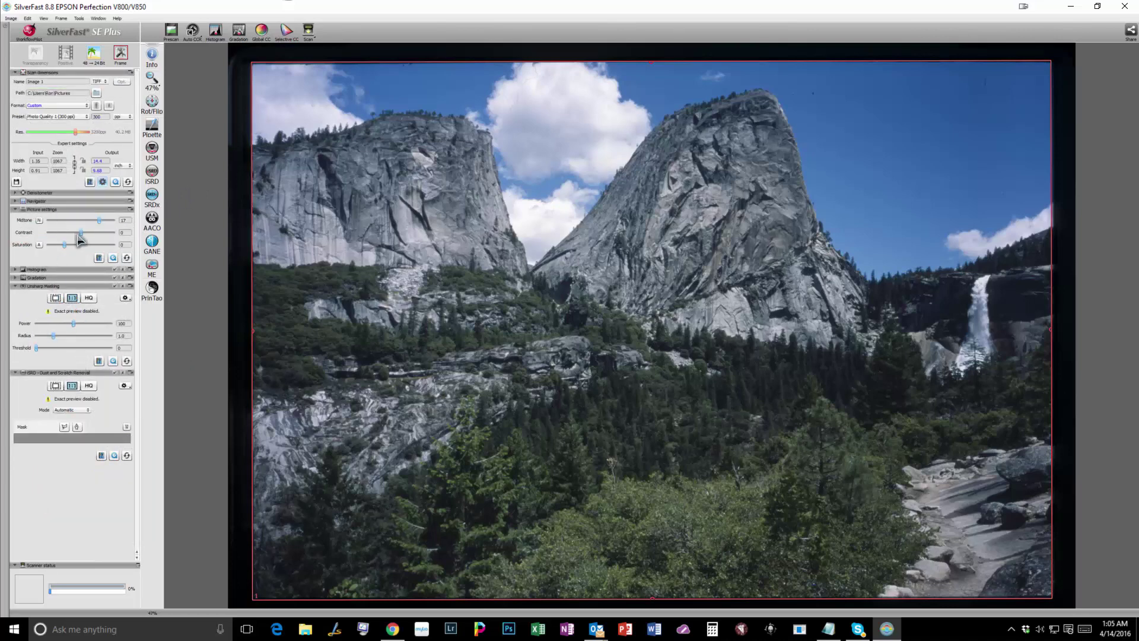
Step: Generate the HQ exact preview for frame 1 and examine the sky and the large granite dome up close
{"action": "left_click", "coordinate": [90, 298]}
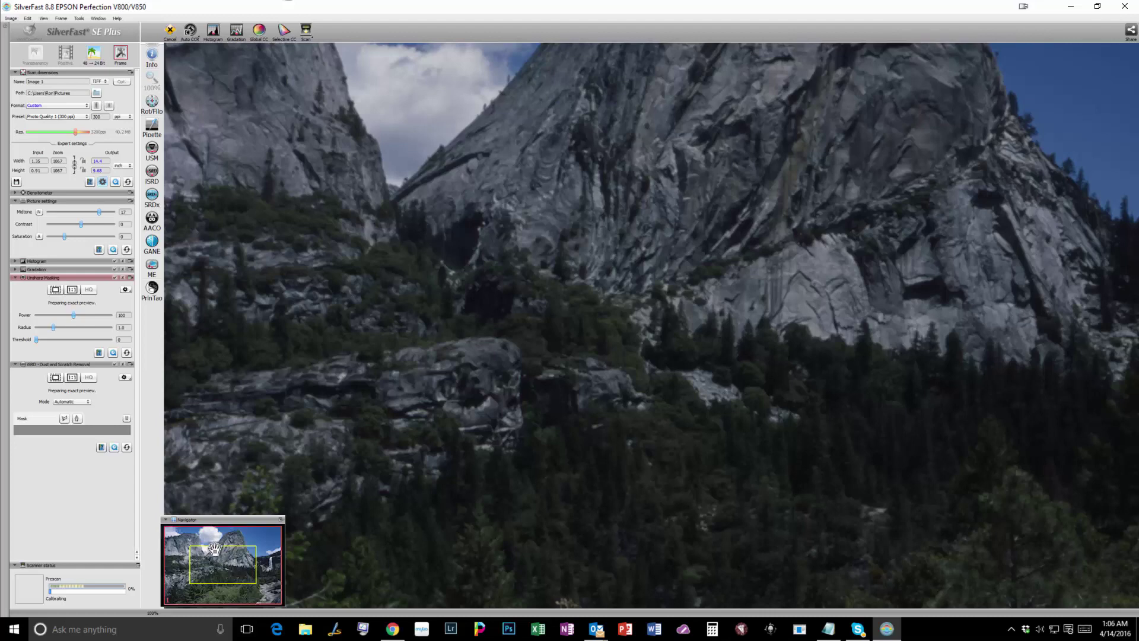
{"action": "left_click_drag", "start_coordinate": [214, 549], "coordinate": [216, 535]}
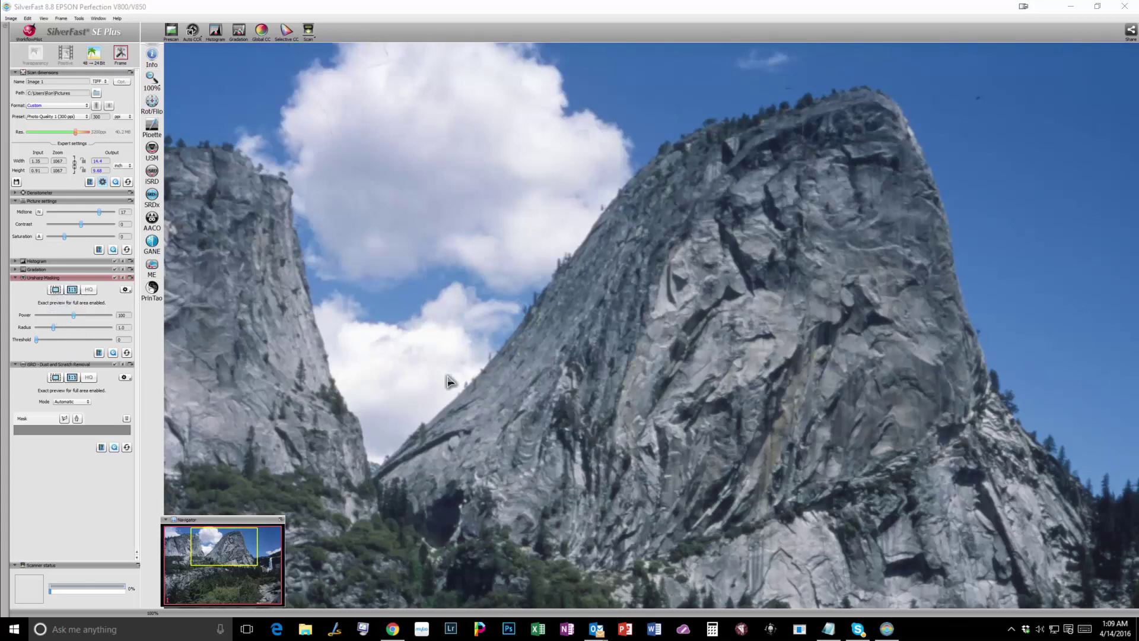
{"action": "mouse_move", "coordinate": [208, 538]}
{"action": "left_mouse_down"}
{"action": "mouse_move", "coordinate": [219, 553]}
{"action": "mouse_move", "coordinate": [241, 551]}
{"action": "mouse_move", "coordinate": [222, 543]}
{"action": "left_mouse_up"}
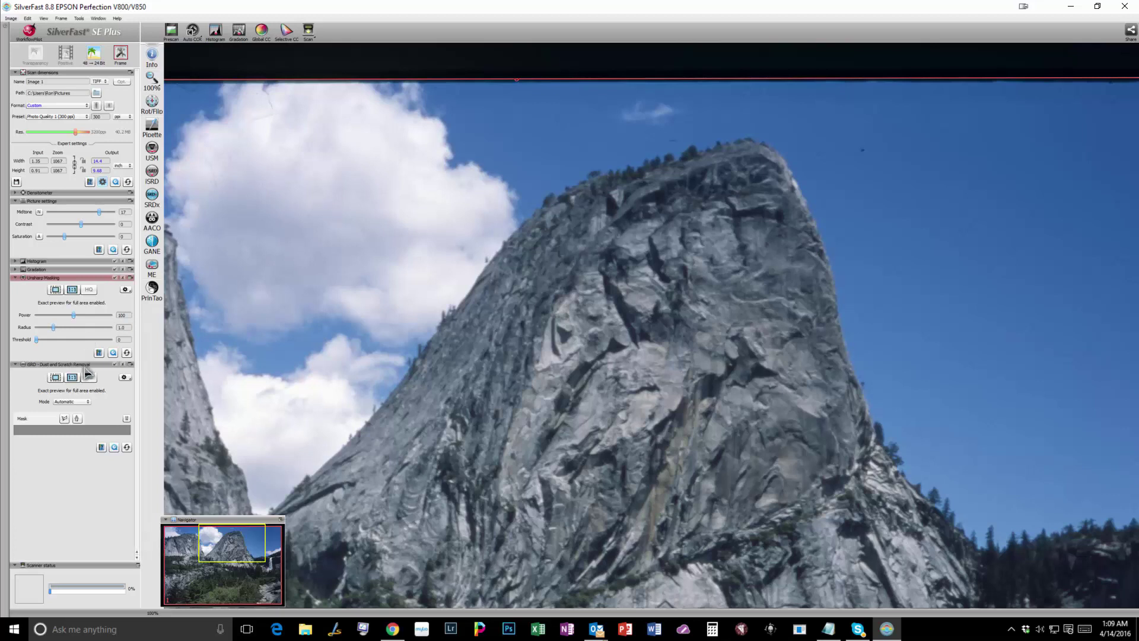
Step: Keep iSRD in Automatic mode and set Unsharp Masking to power 180 and radius 2.1
{"action": "left_click", "coordinate": [81, 411]}
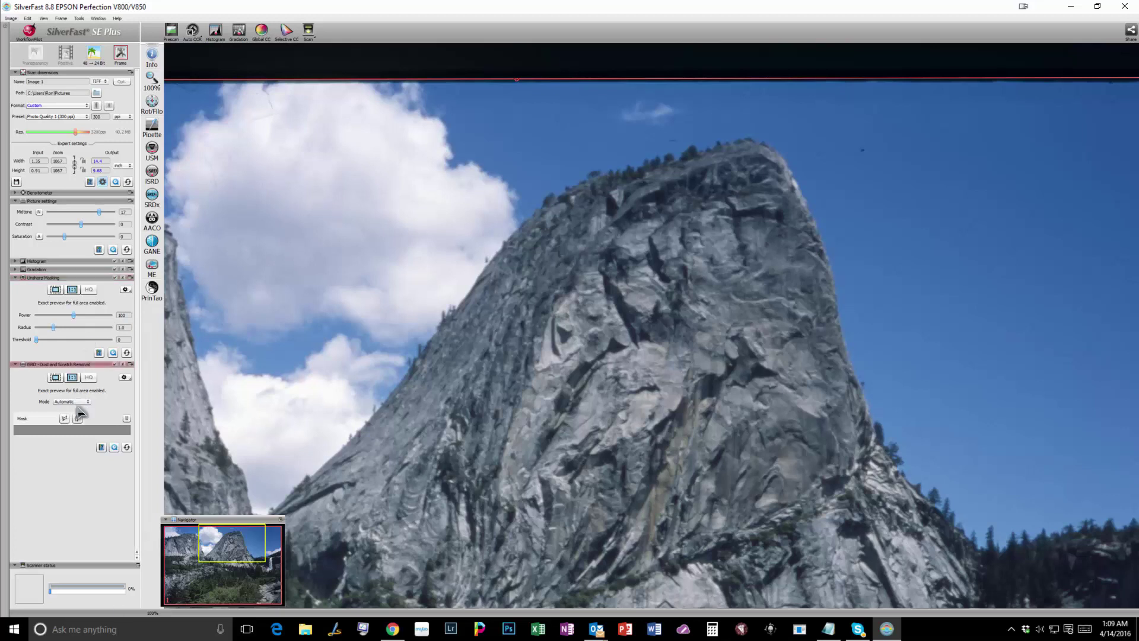
{"action": "left_click", "coordinate": [69, 403]}
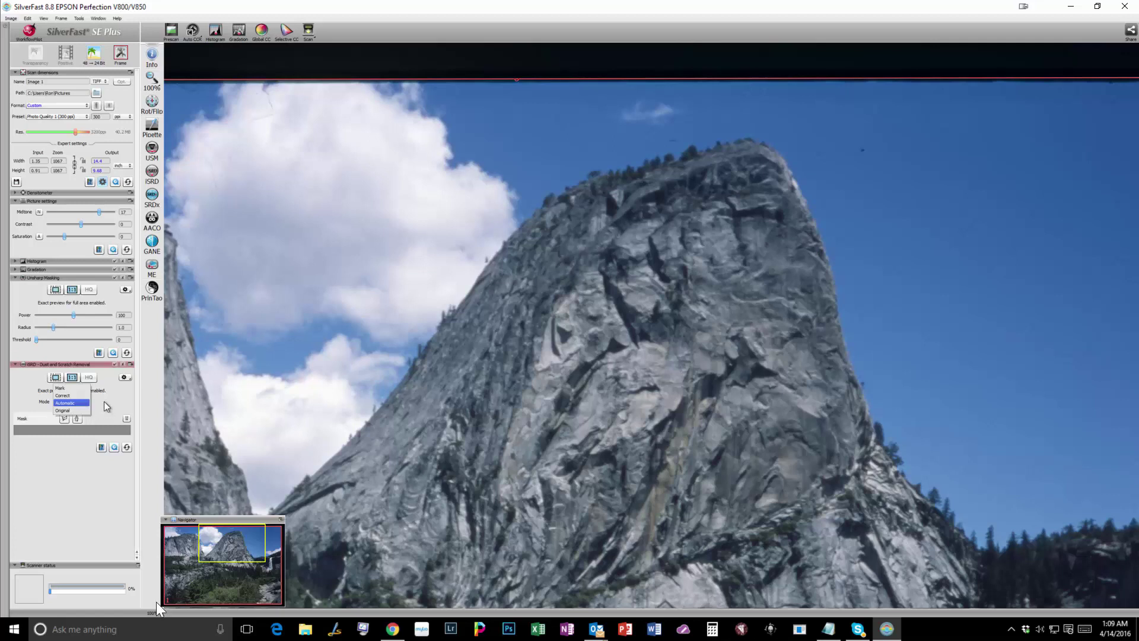
{"action": "left_click", "coordinate": [87, 402]}
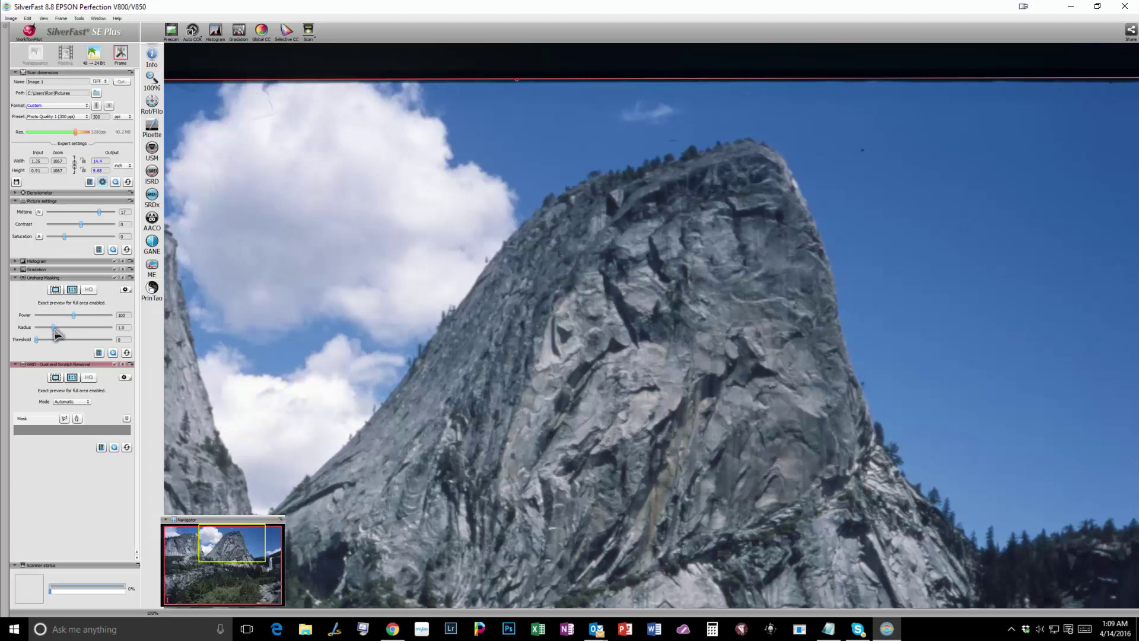
{"action": "left_click_drag", "start_coordinate": [54, 328], "coordinate": [98, 320]}
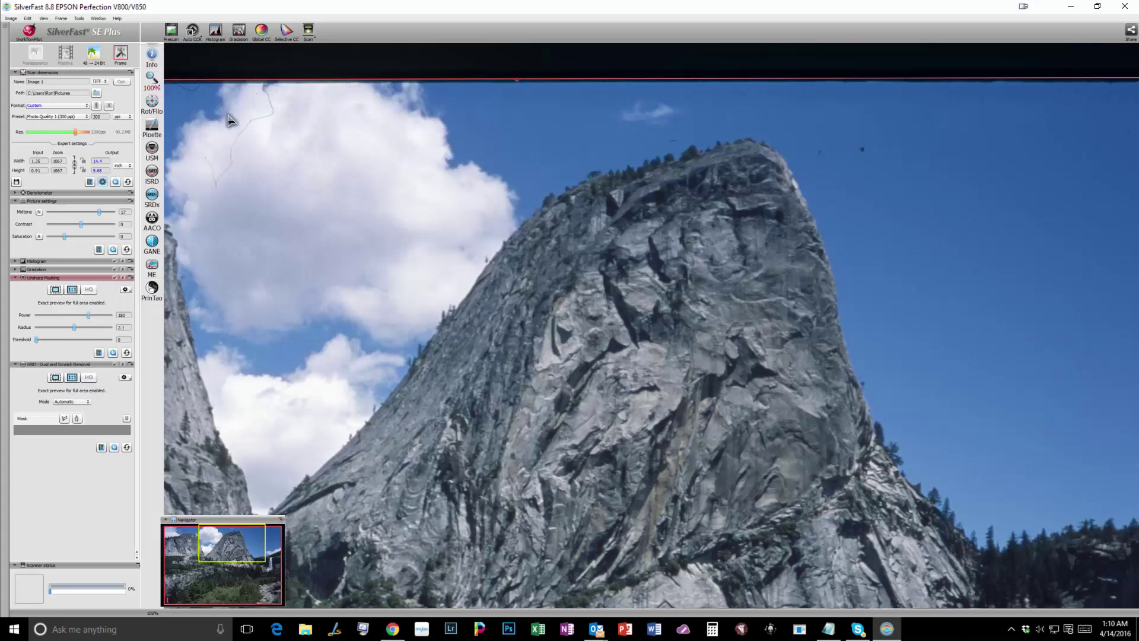
Step: Return to the full frame, run the HQ exact preview again and examine the sharpening on the granite peaks
{"action": "left_click", "coordinate": [152, 79]}
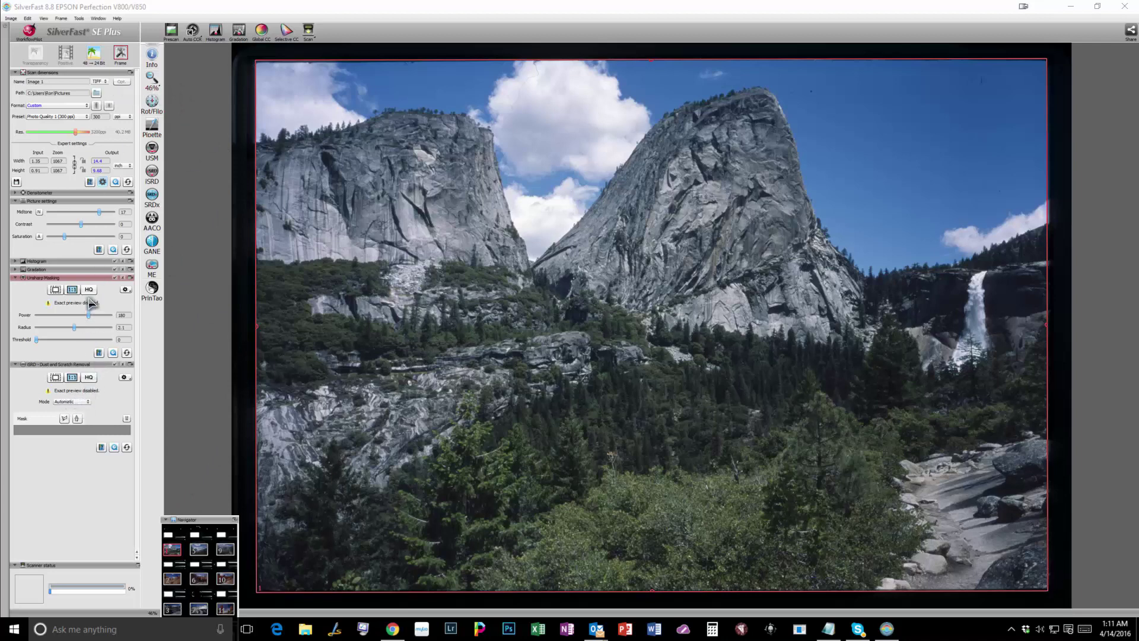
{"action": "left_click", "coordinate": [152, 78]}
{"action": "left_click", "coordinate": [137, 439]}
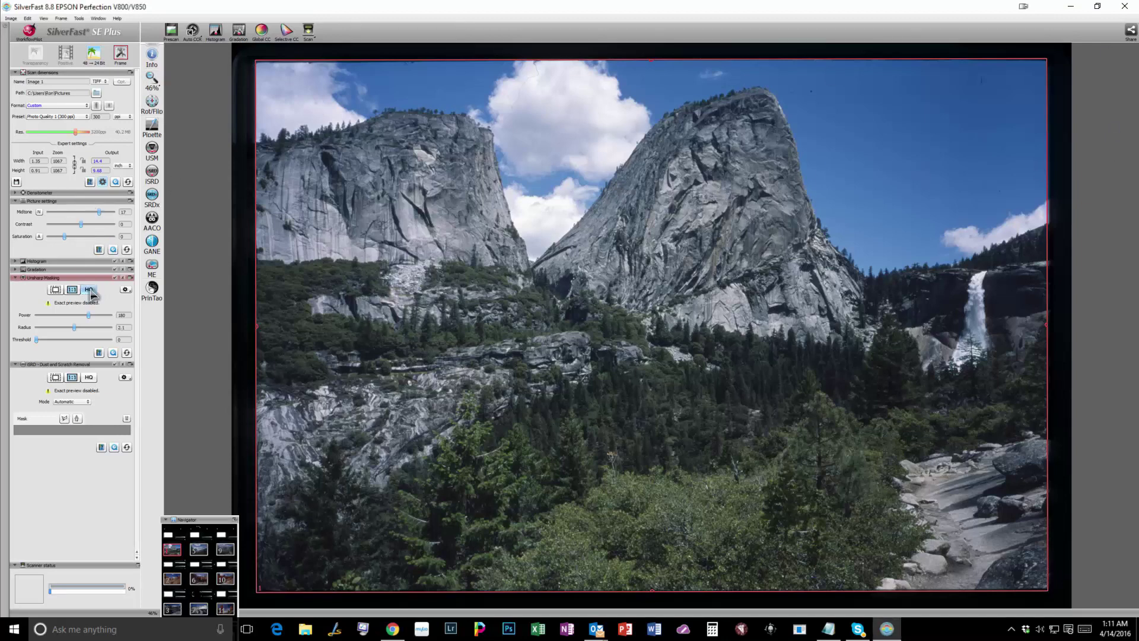
{"action": "left_click", "coordinate": [166, 534]}
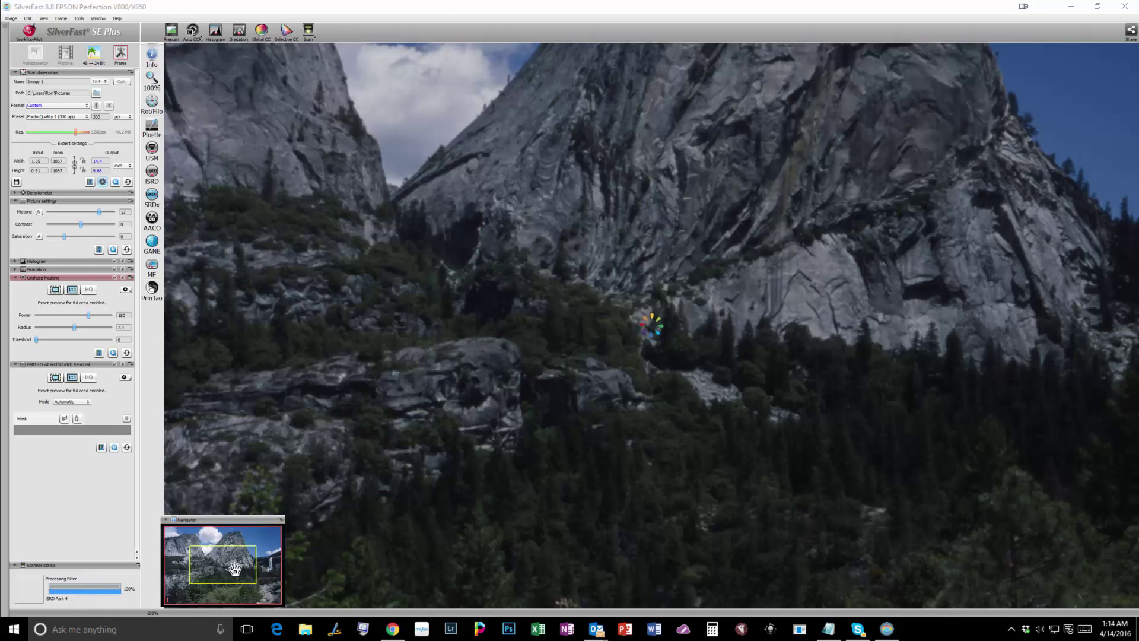
{"action": "left_click_drag", "start_coordinate": [230, 565], "coordinate": [227, 556]}
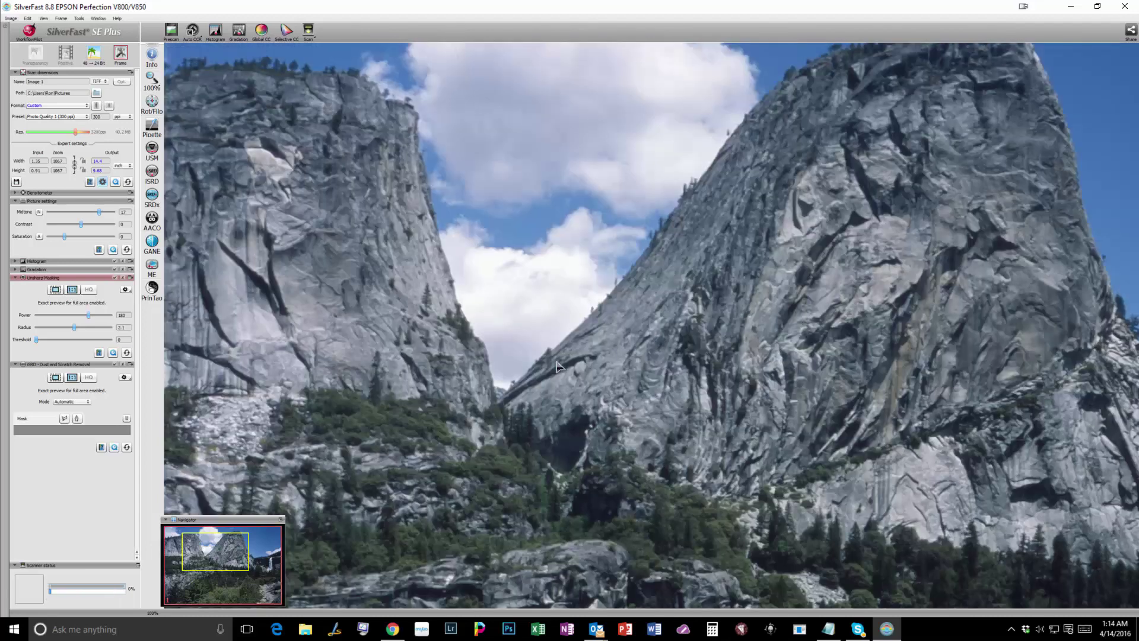
{"action": "left_click_drag", "start_coordinate": [198, 554], "coordinate": [219, 558]}
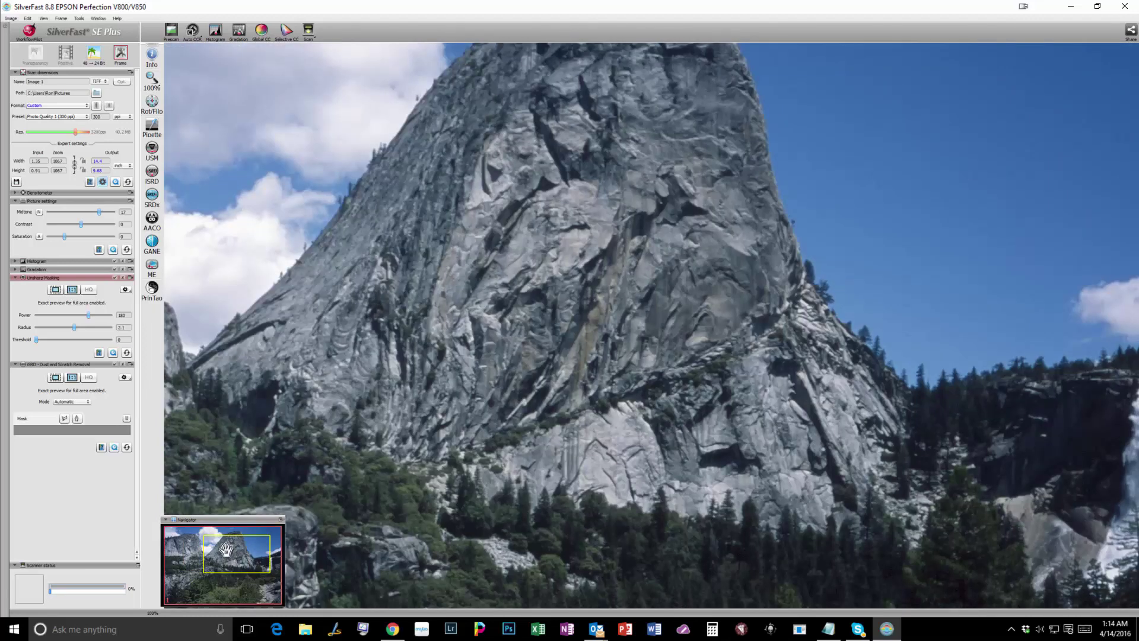
Step: Apply the Landscape automatic colour correction to frame 1 and set the Unsharp Masking radius to 2.4
{"action": "left_click", "coordinate": [191, 31]}
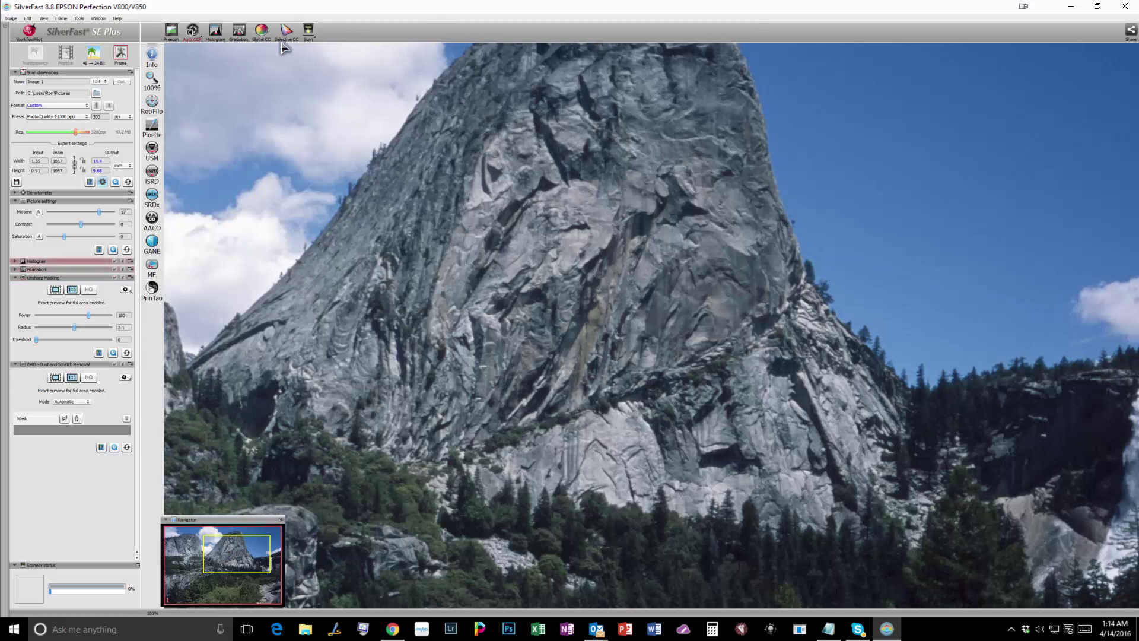
{"action": "left_click", "coordinate": [196, 35]}
{"action": "left_click", "coordinate": [205, 63]}
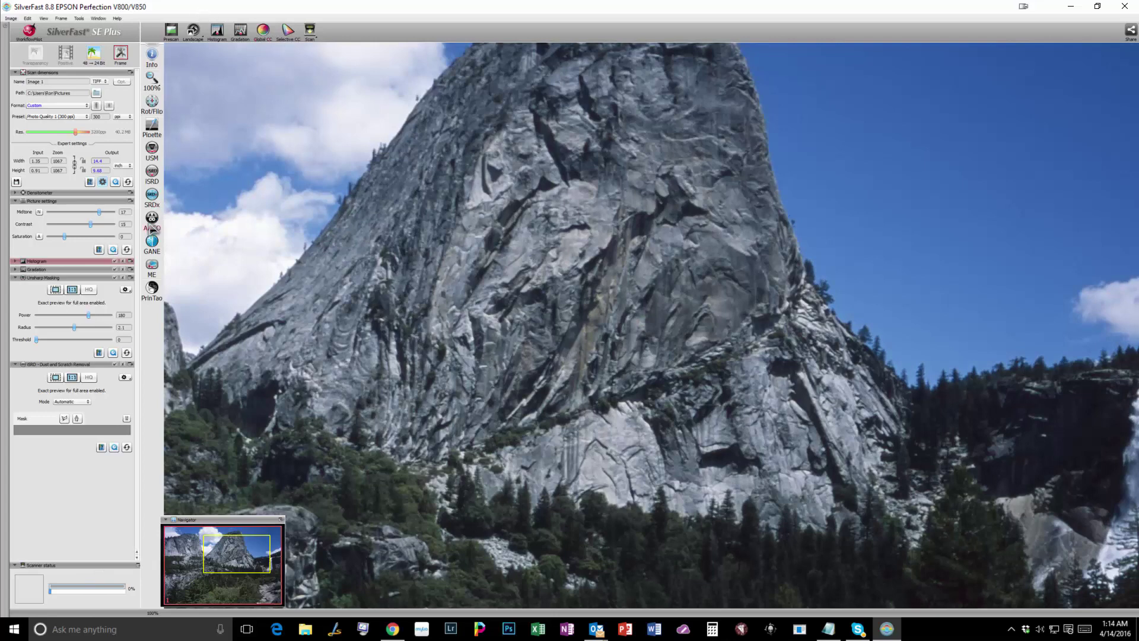
{"action": "left_click", "coordinate": [79, 327]}
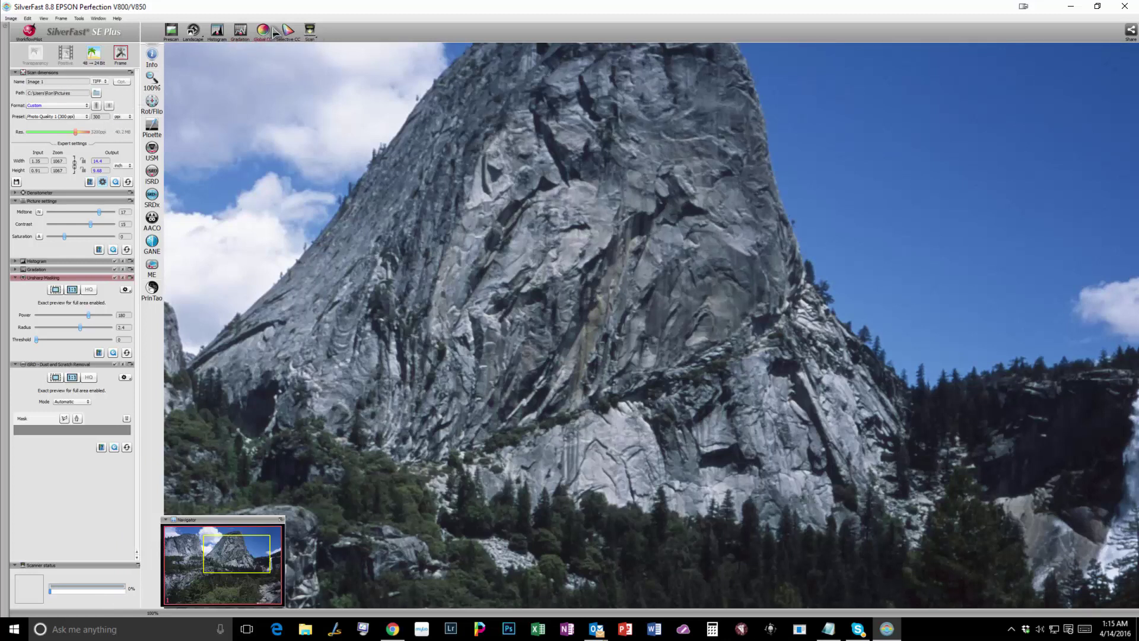
Step: Scan frame 1 to a TIFF file at 300 ppi and return to the overview of all twelve slides
{"action": "left_click", "coordinate": [309, 39]}
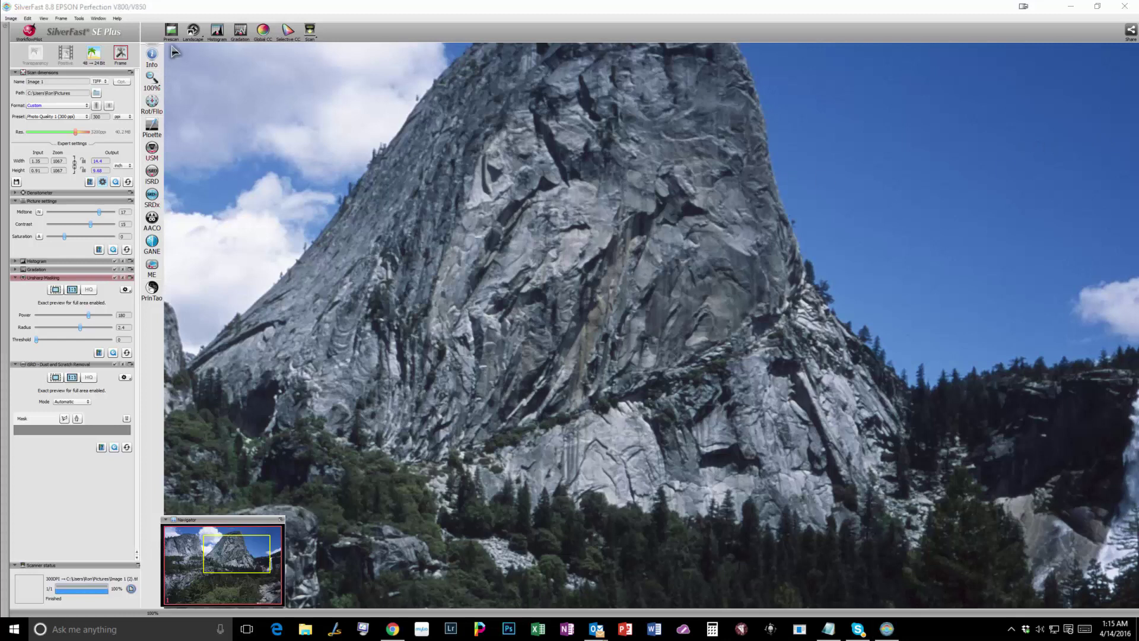
{"action": "left_click", "coordinate": [153, 78]}
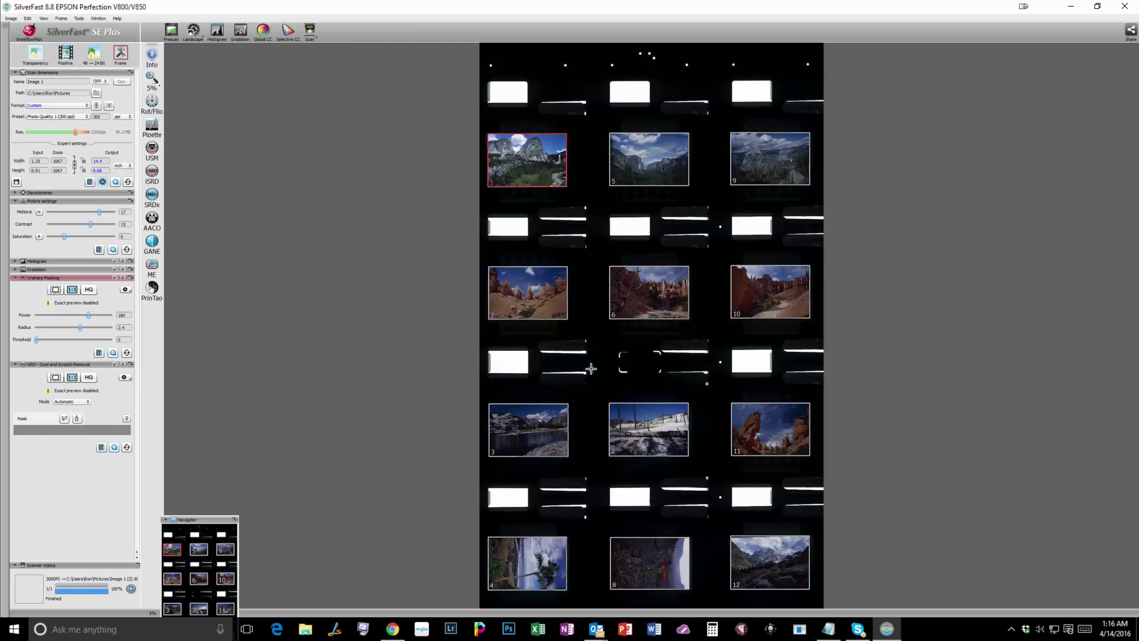
Step: Look up the command for copying settings to all frames, and review the resolution, histogram, gradation, sharpening and iSRD settings of frame 5
{"action": "left_click", "coordinate": [61, 18]}
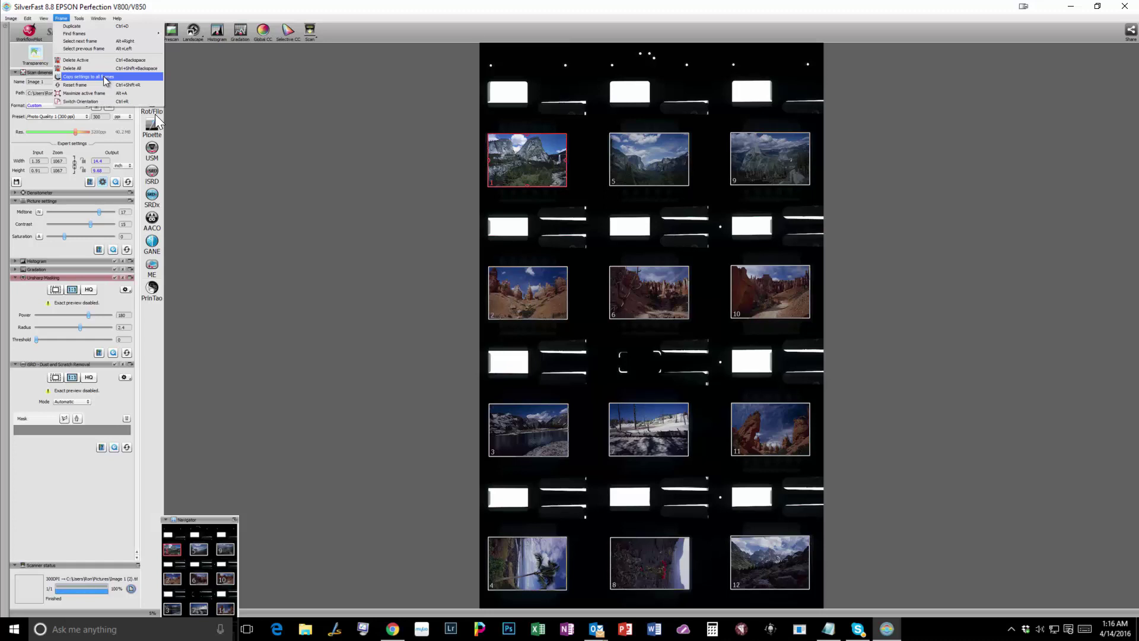
{"action": "left_click", "coordinate": [279, 212]}
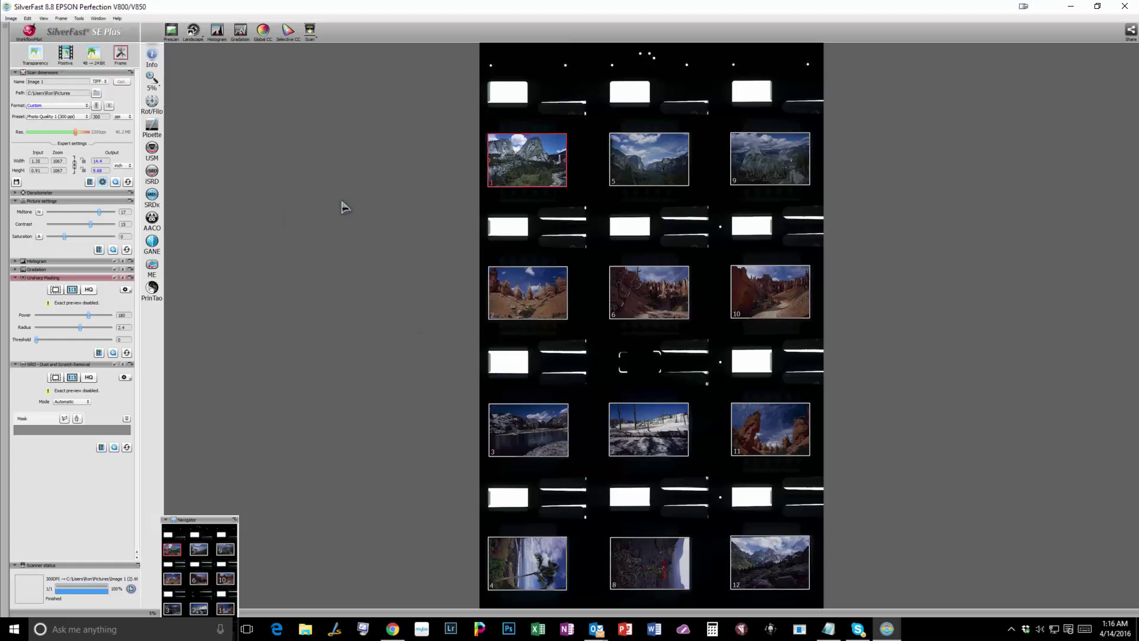
{"action": "left_click", "coordinate": [667, 165]}
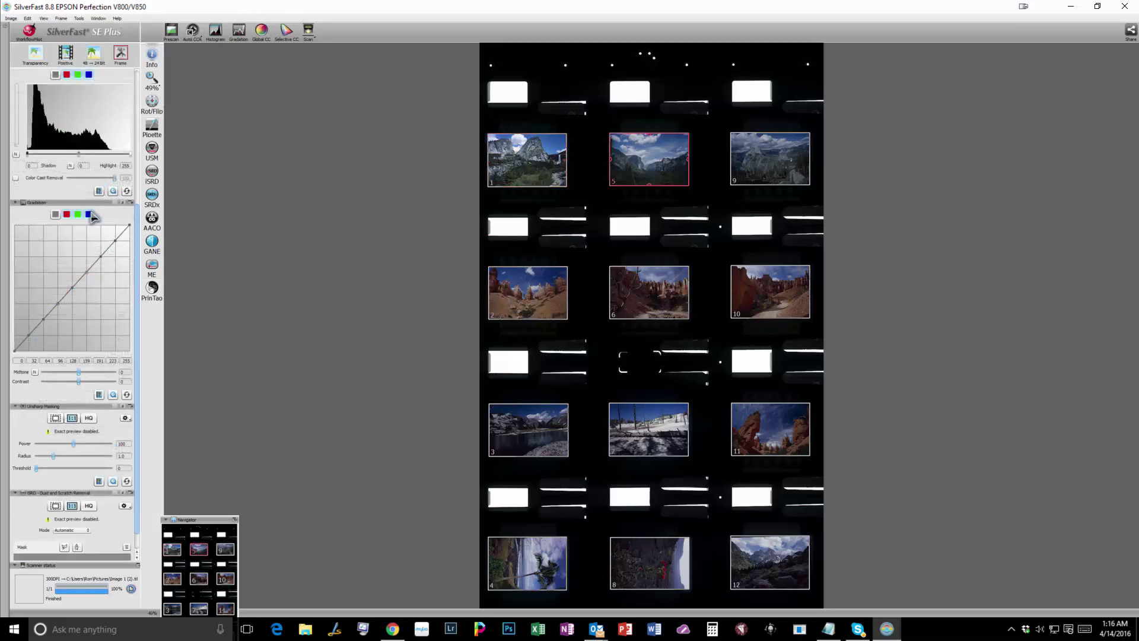
{"action": "scroll", "coordinate": [92, 216], "scroll_direction": "up", "scroll_amount": 5}
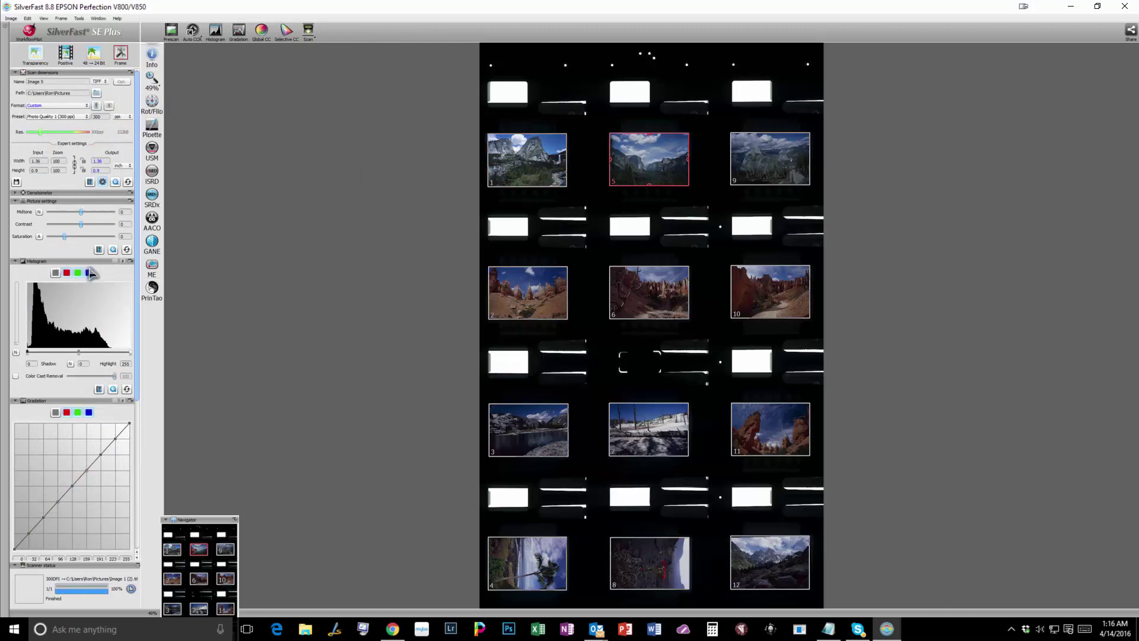
{"action": "scroll", "coordinate": [105, 465], "scroll_direction": "down", "scroll_amount": 3}
{"action": "scroll", "coordinate": [106, 465], "scroll_direction": "down", "scroll_amount": 3}
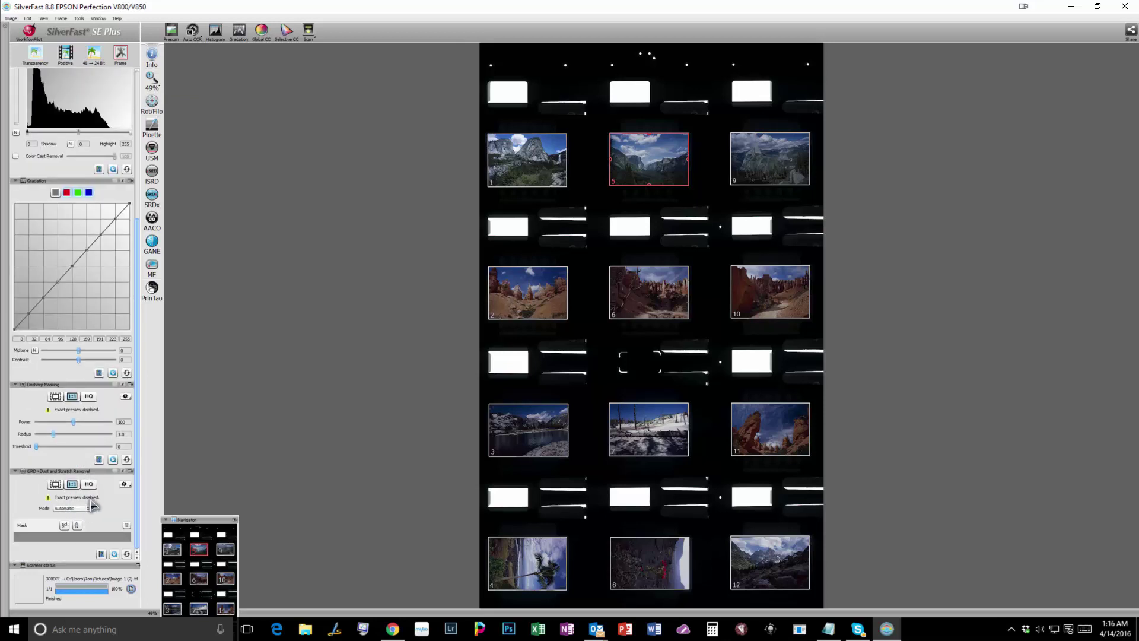
{"action": "scroll", "coordinate": [92, 395], "scroll_direction": "up", "scroll_amount": 3}
{"action": "scroll", "coordinate": [97, 457], "scroll_direction": "down", "scroll_amount": 1}
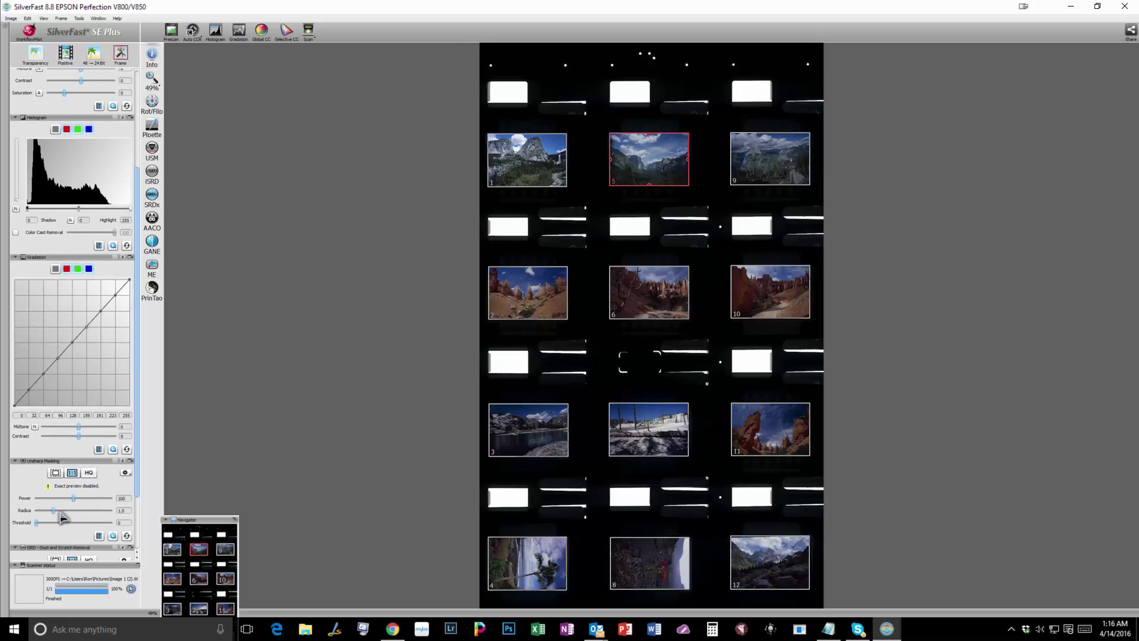
Step: Copy frame 1's settings to all frames and look up the batch scan command
{"action": "scroll", "coordinate": [92, 462], "scroll_direction": "up", "scroll_amount": 4}
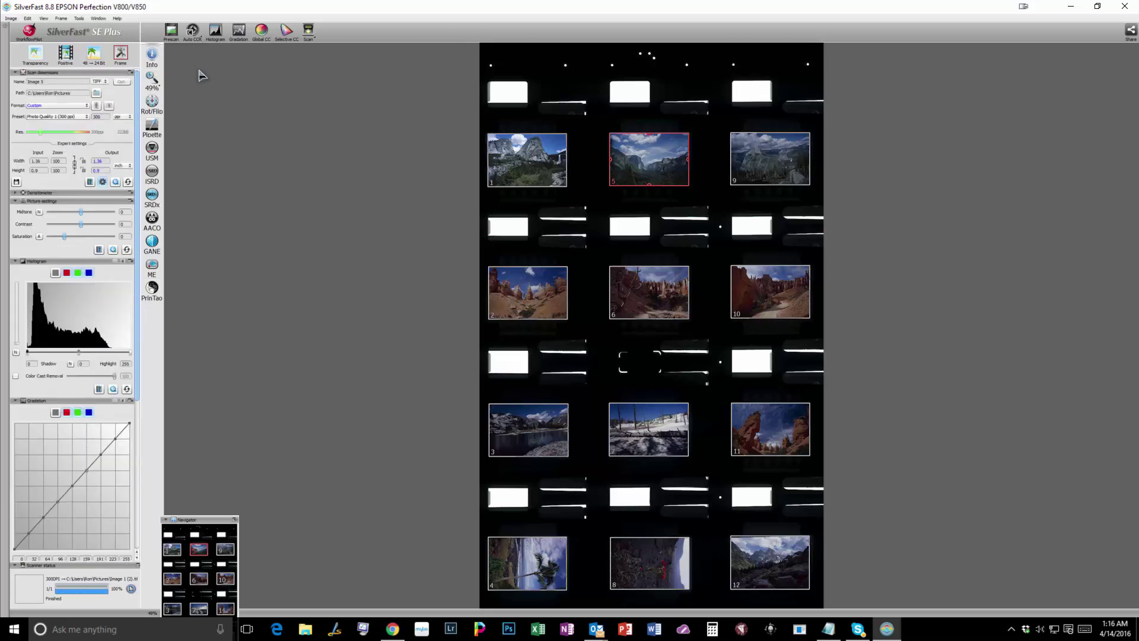
{"action": "left_click", "coordinate": [522, 171]}
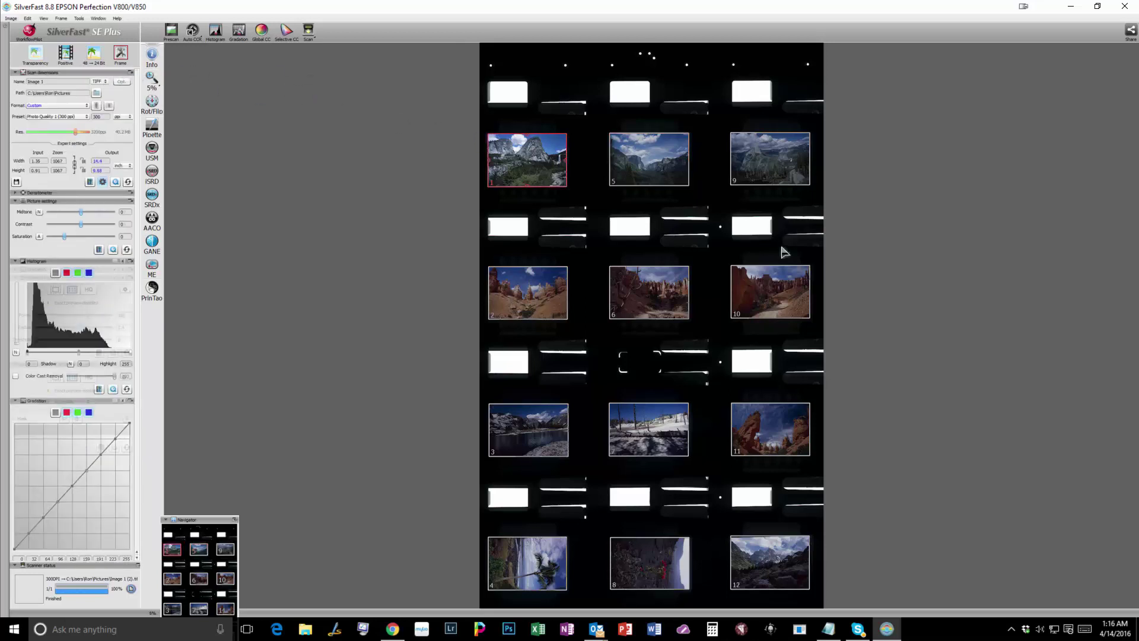
{"action": "left_click", "coordinate": [61, 18]}
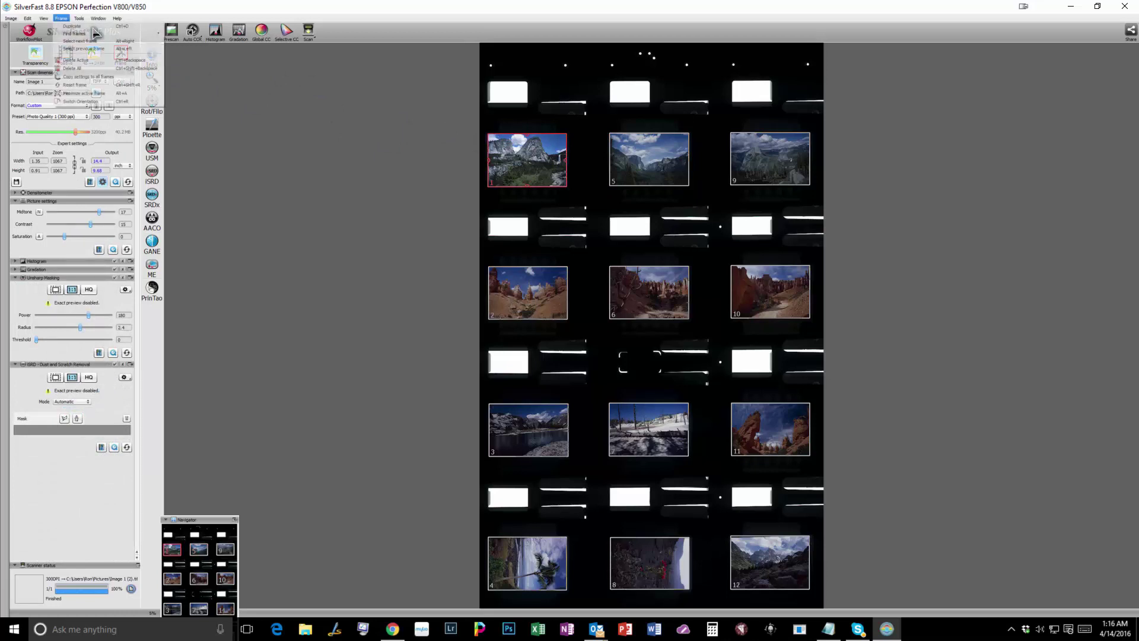
{"action": "left_click", "coordinate": [101, 77]}
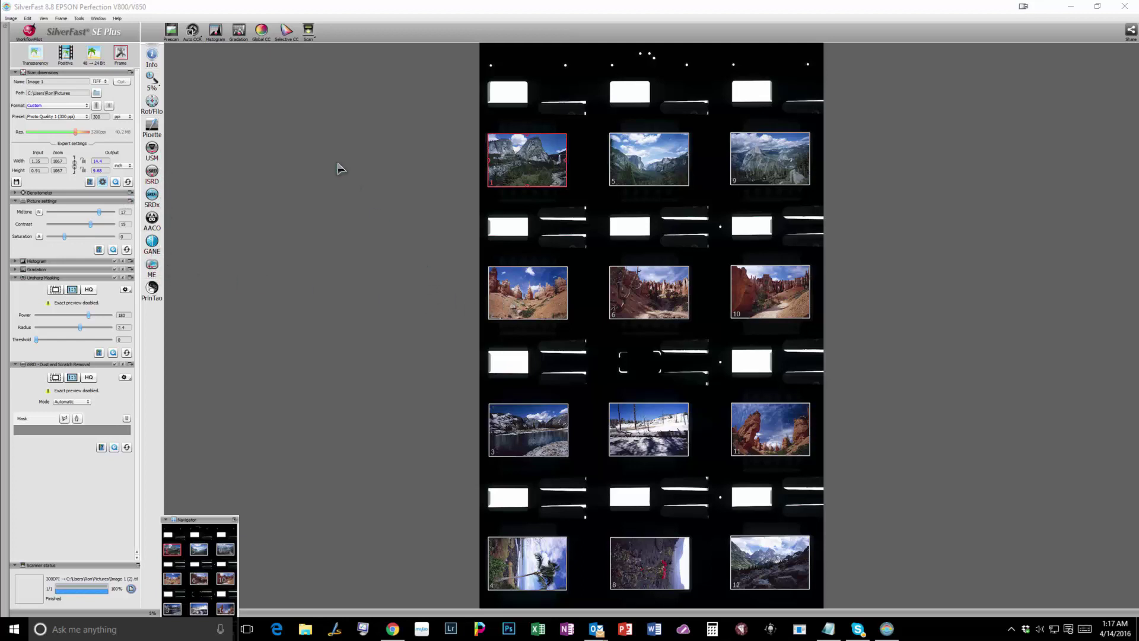
{"action": "left_click", "coordinate": [308, 31]}
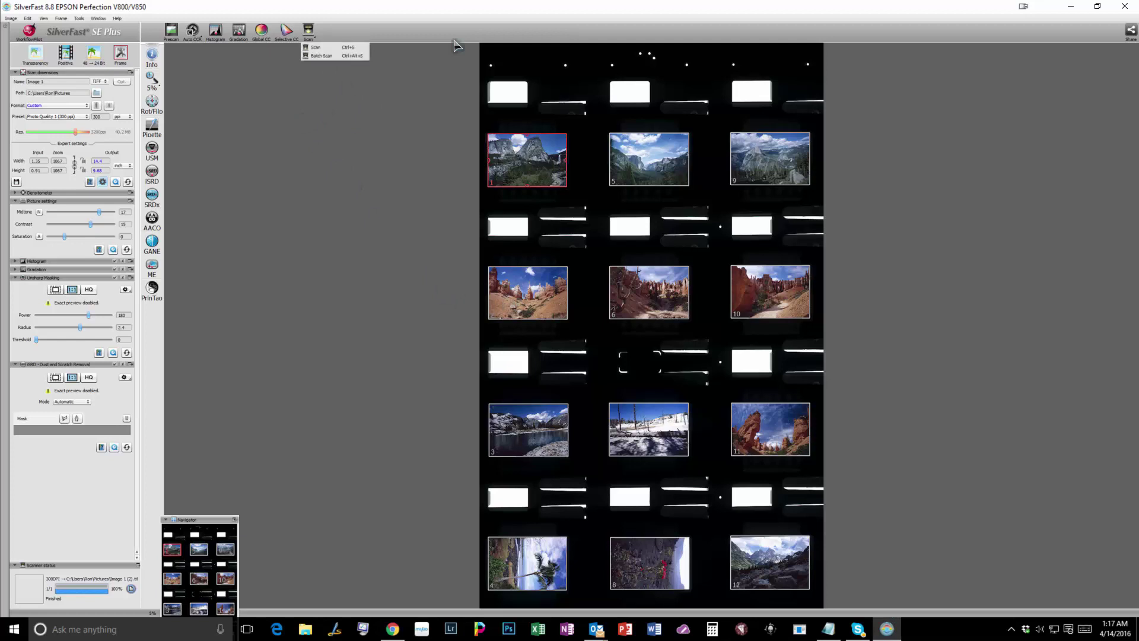
{"action": "left_click", "coordinate": [278, 193]}
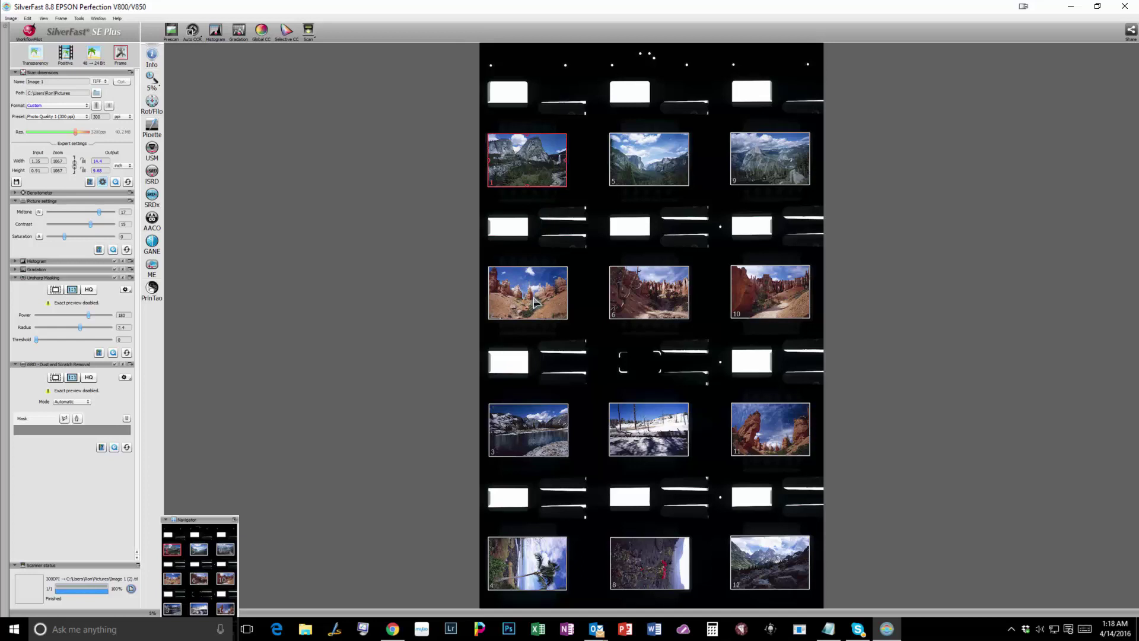
Step: Apply the Auto CCR colour correction to frame 2 and reset its Unsharp Masking settings to the defaults
{"action": "left_click", "coordinate": [534, 302]}
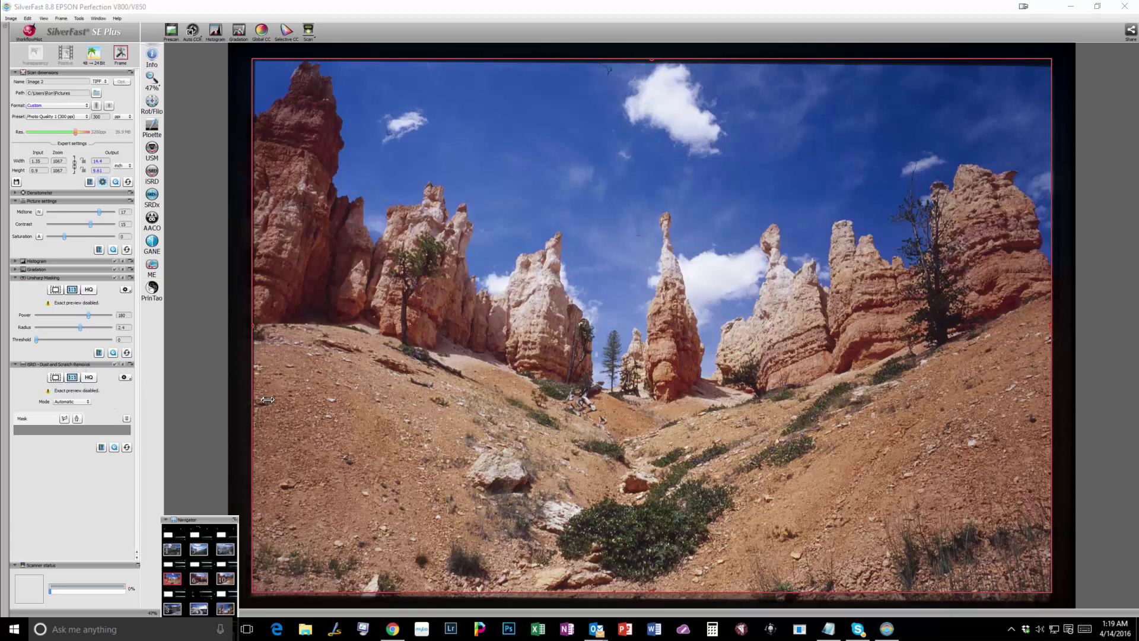
{"action": "left_click", "coordinate": [193, 31]}
{"action": "left_click", "coordinate": [193, 32]}
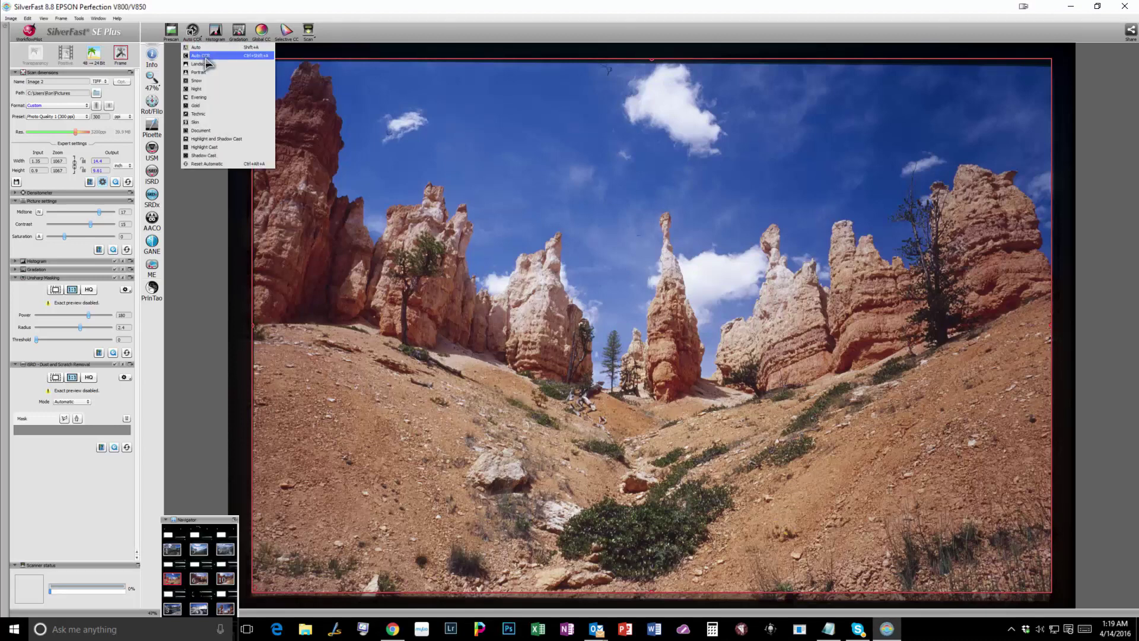
{"action": "left_click", "coordinate": [202, 56]}
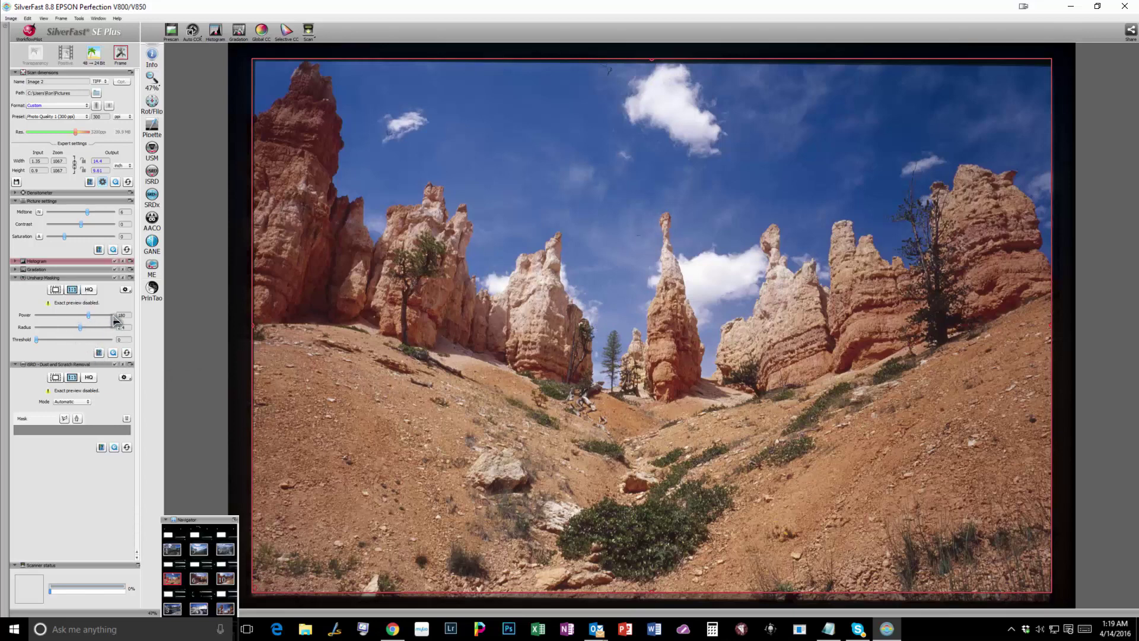
{"action": "left_click", "coordinate": [127, 353]}
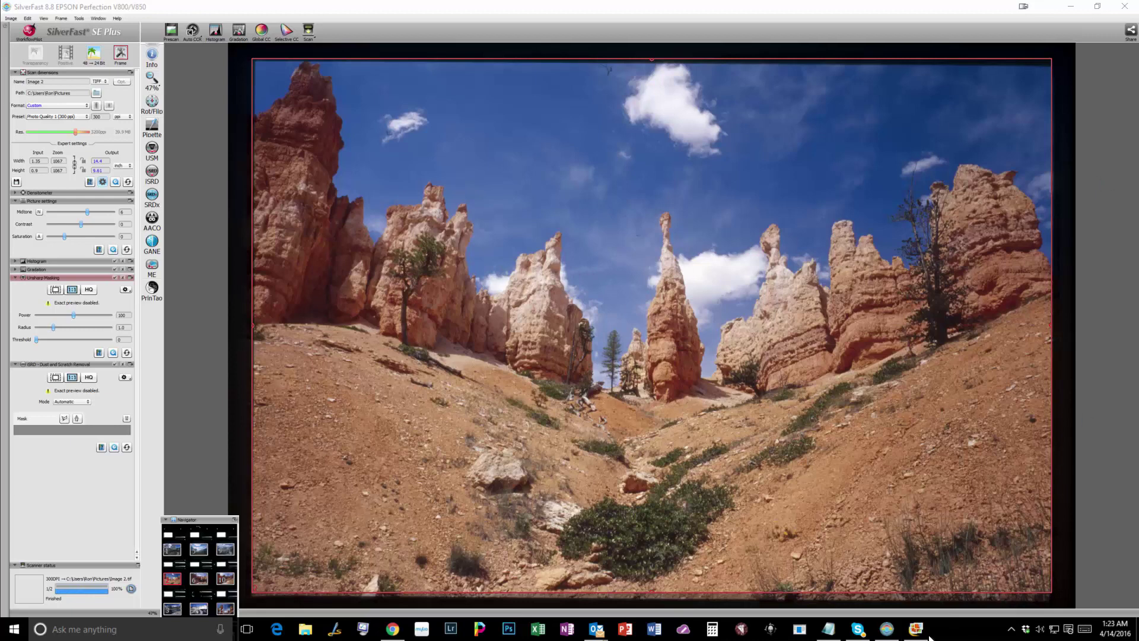
Step: Switch to Windows Live Photo Gallery, compare the scans Image 1.tif and Image 2.tif, and close the viewer
{"action": "left_click", "coordinate": [917, 630]}
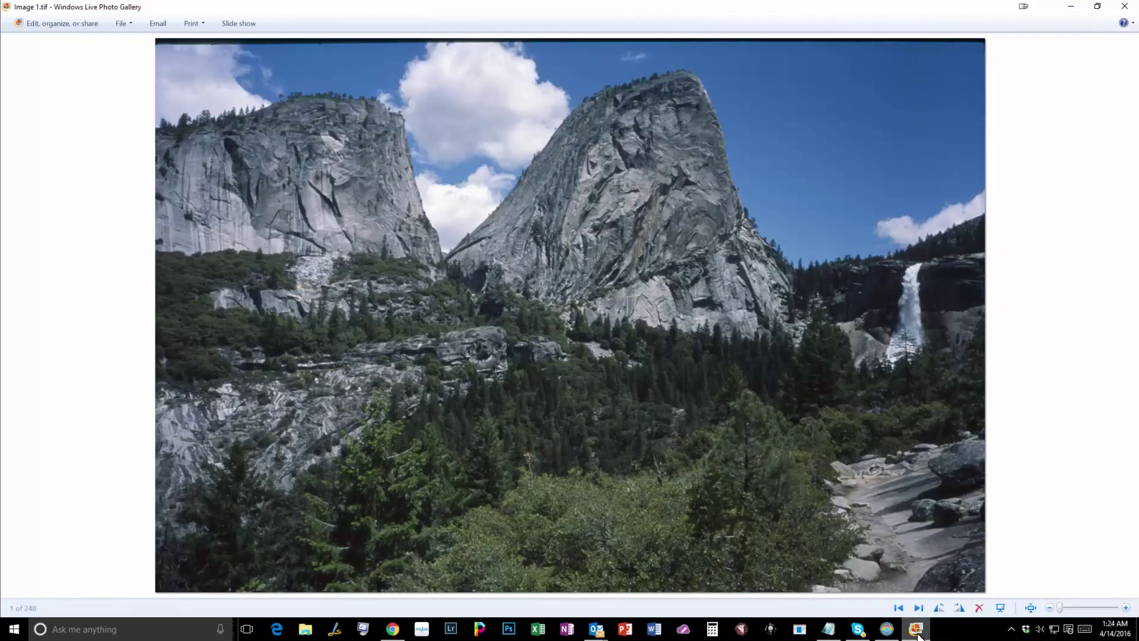
{"action": "key", "text": "Right"}
{"action": "key", "text": "Left"}
{"action": "key", "text": "Right"}
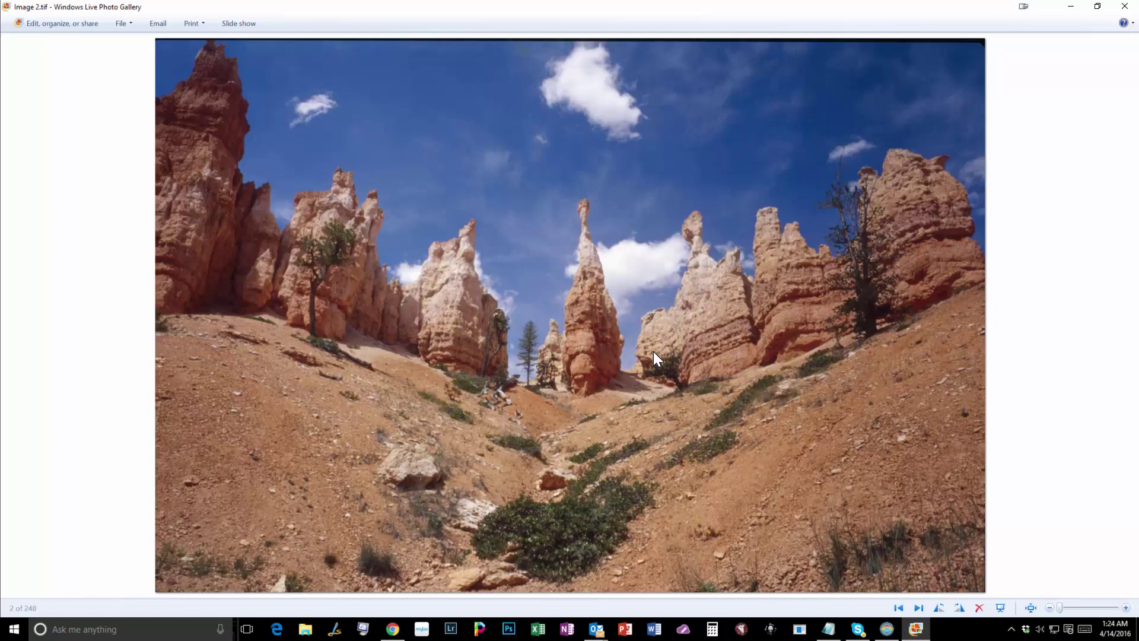
{"action": "key", "text": "Left"}
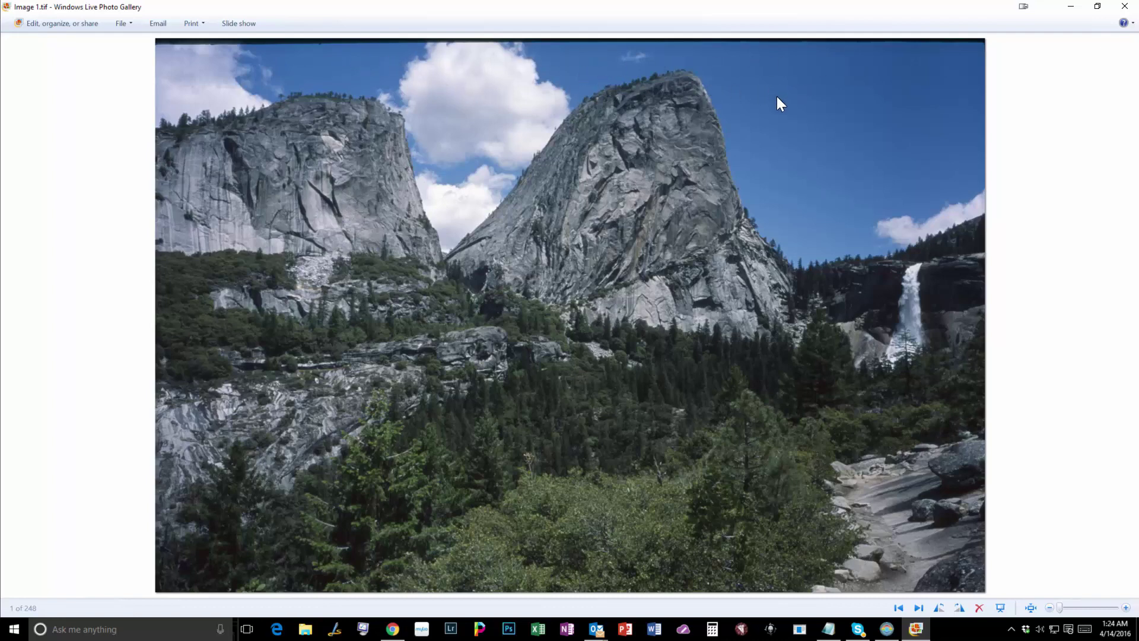
{"action": "key", "text": "Right"}
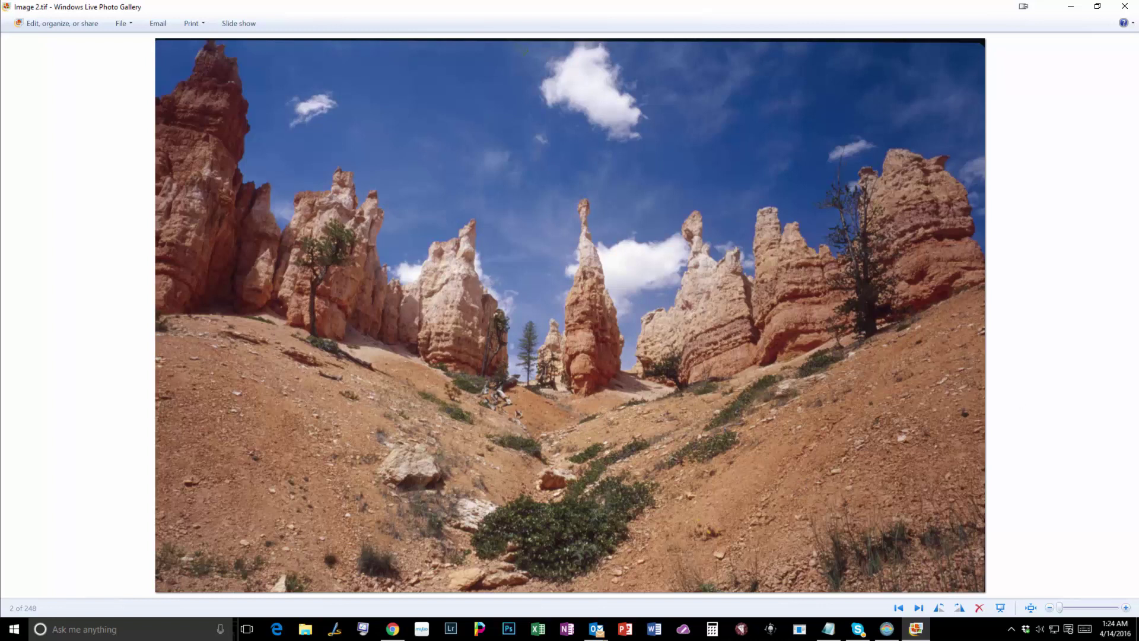
{"action": "key", "text": "alt+F4"}
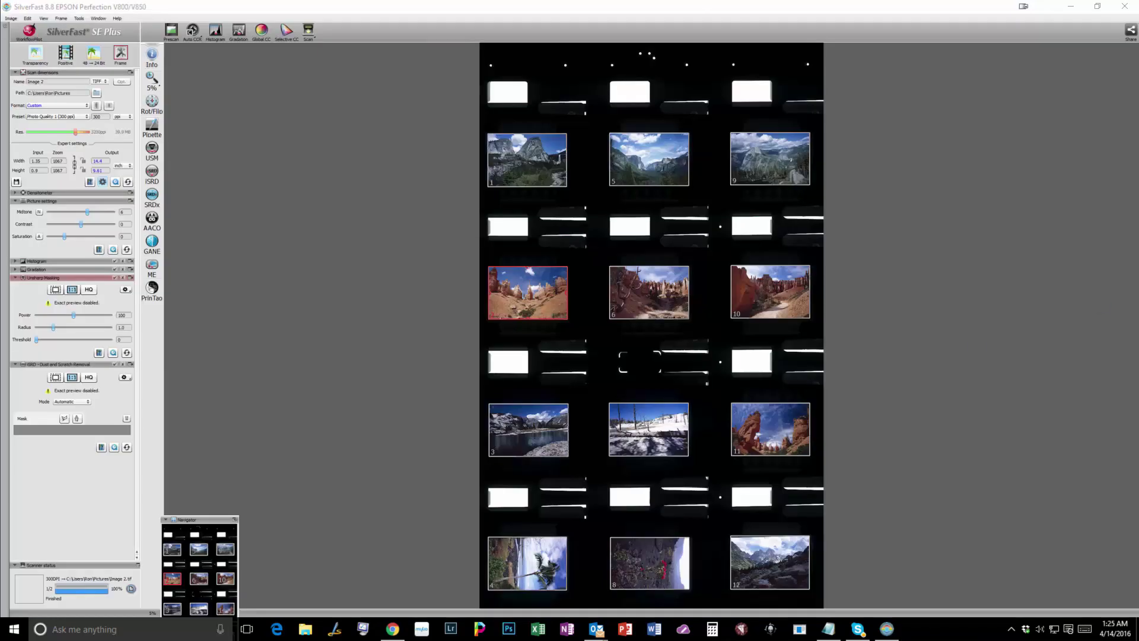